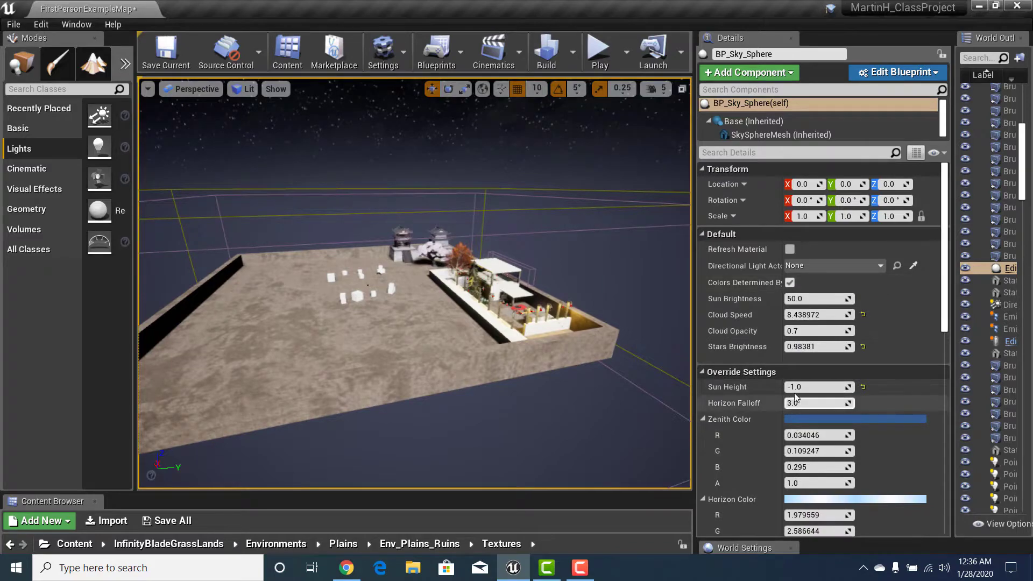
Raise the sky sphere's Sun Height to about 0.935 for a daytime sky
drag(796, 386, 849, 387)
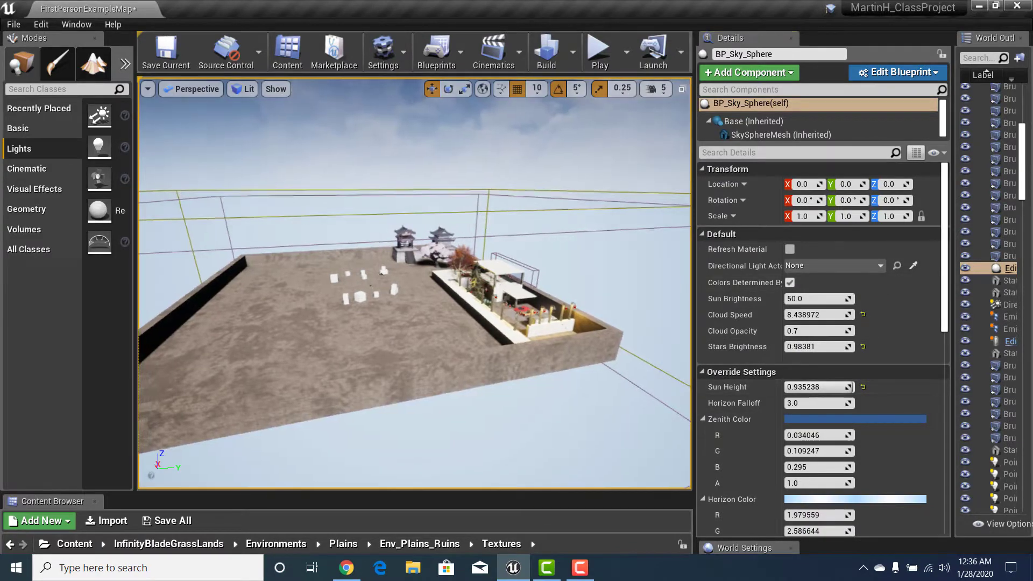
key(w)
mouse_move(415, 284)
right_down()
mouse_move(366, 272)
mouse_move(372, 286)
mouse_move(425, 283)
mouse_move(474, 266)
mouse_move(425, 284)
right_up()
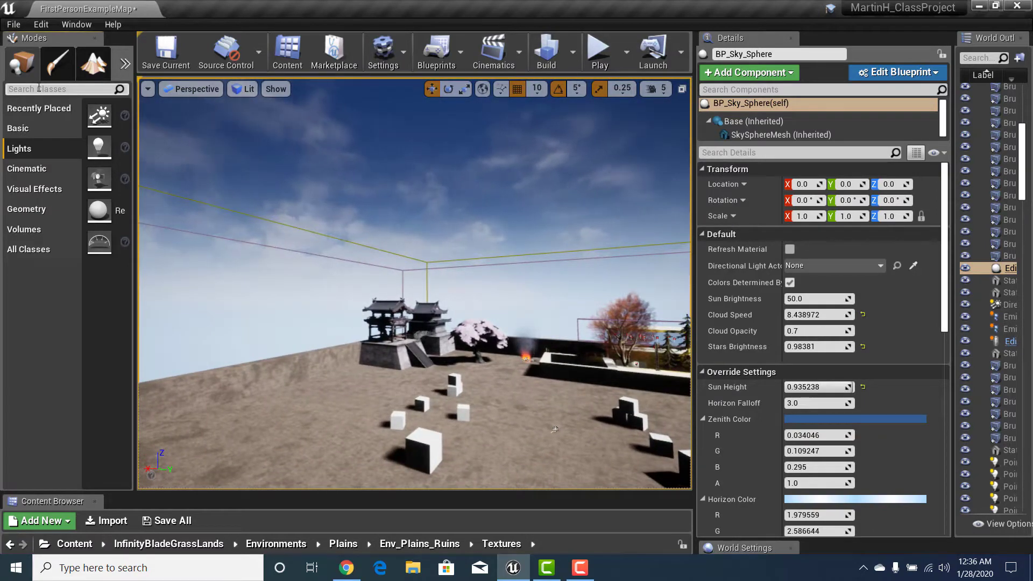
Find the Atmospheric Fog actor with the class search "atmo" and place it in the arena
click(38, 88)
text(atmo)
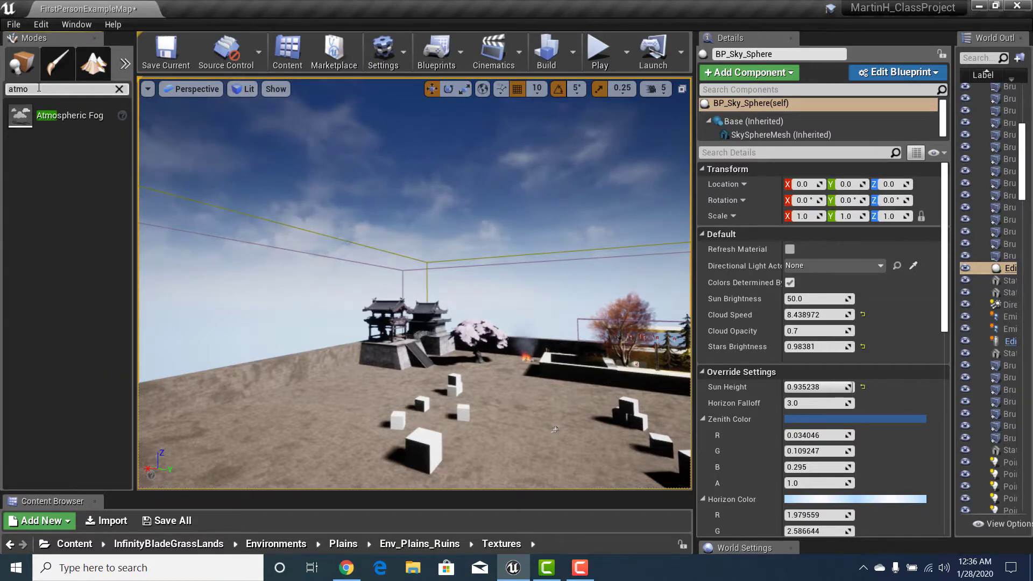
drag(33, 116, 511, 368)
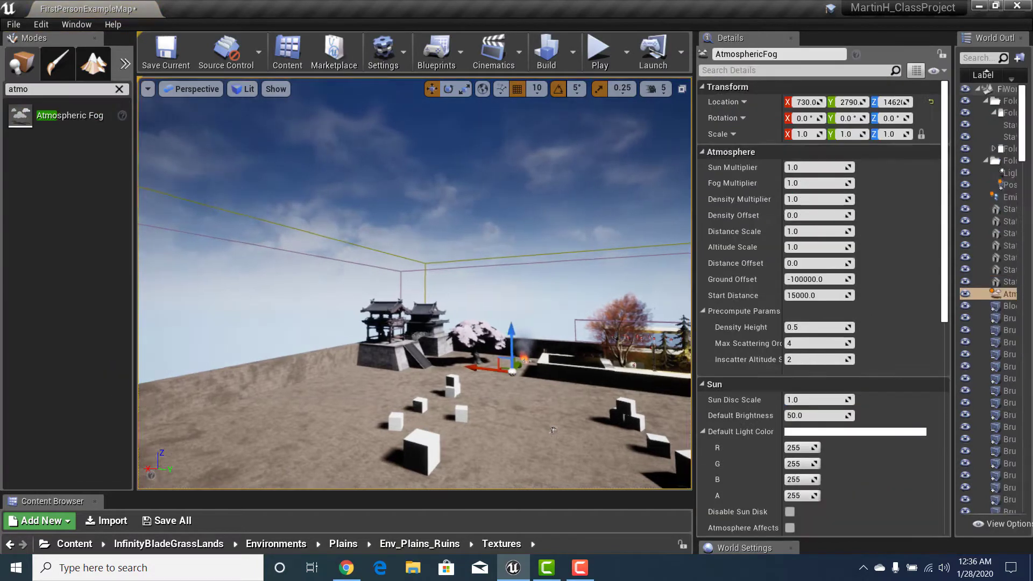
Raise the atmospheric fog actor above the ground and move it along Y to 970
right_drag(512, 368, 581, 360)
key(w)
key(w)
key(w)
key(s)
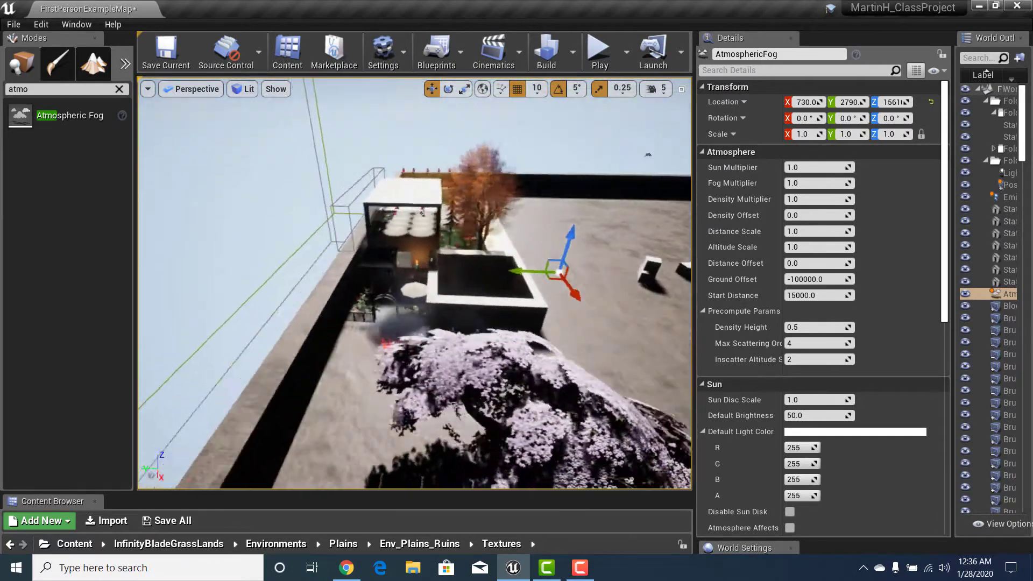
right_drag(402, 249, 598, 242)
key(w)
key(a)
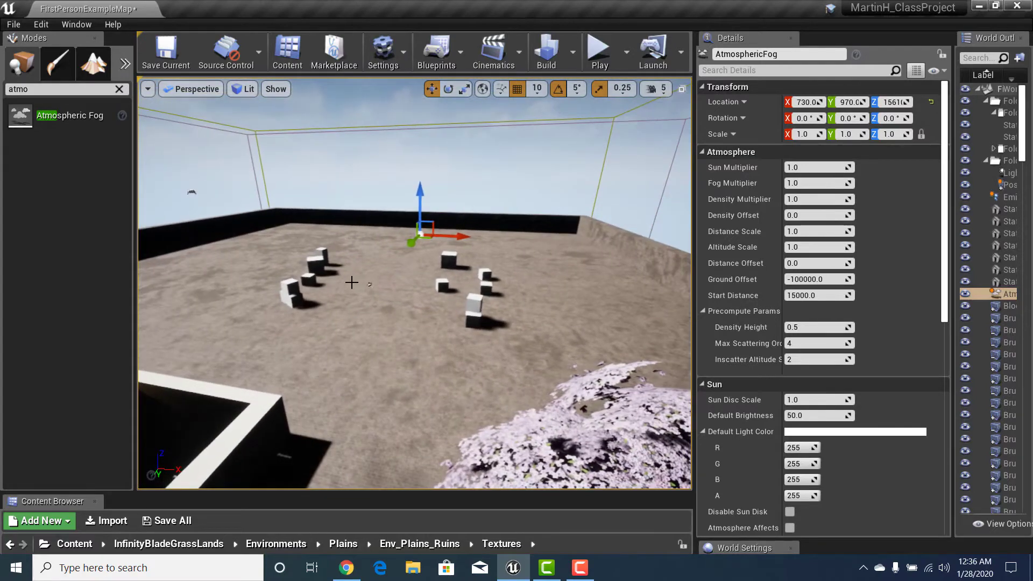
Shift the atmospheric fog actor along X to -790, closer to the other lighting actors
drag(467, 241, 315, 241)
key(w)
right_drag(315, 241, 161, 199)
key(w)
key(s)
key(s)
right_drag(371, 124, 437, 200)
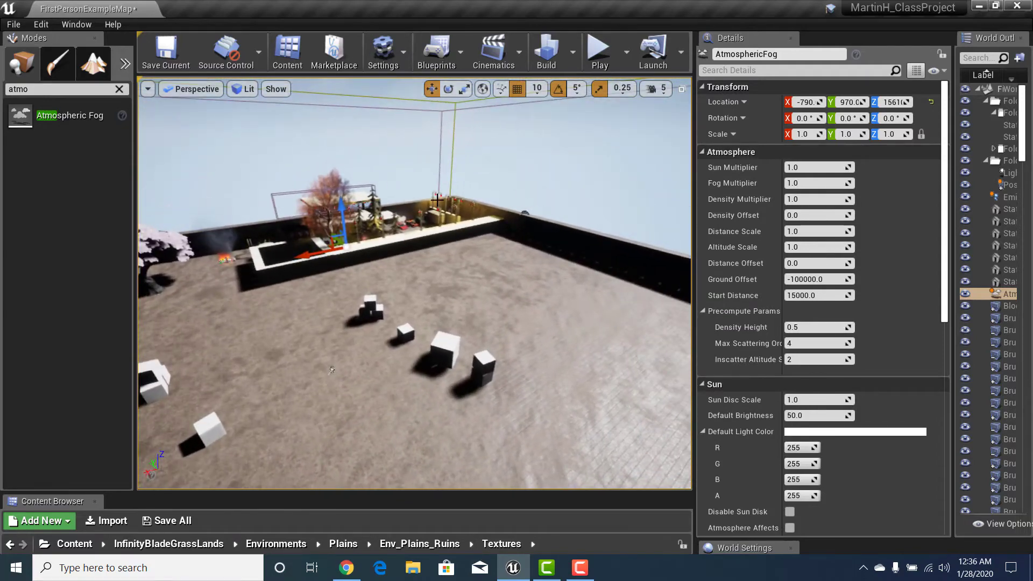
Select the sky light near the outside wall and move it along X to -1320
click(530, 212)
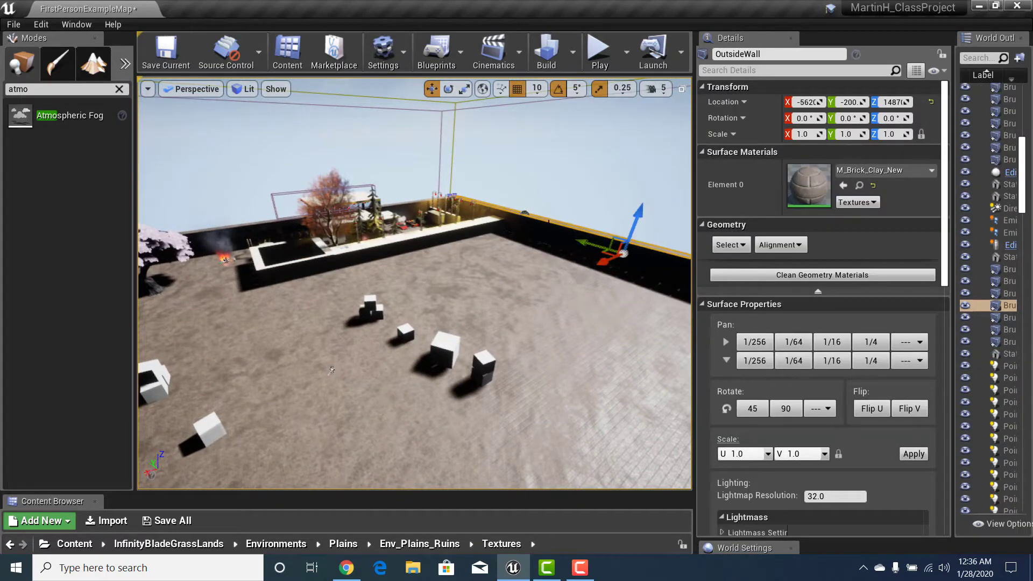
click(526, 212)
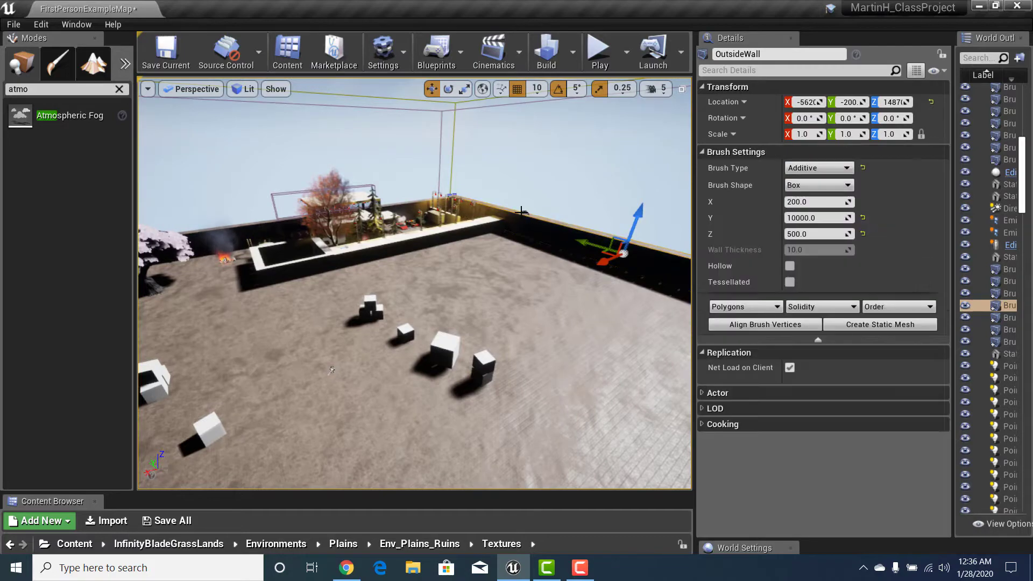
right_drag(524, 210, 561, 183)
key(w)
click(565, 190)
key(d)
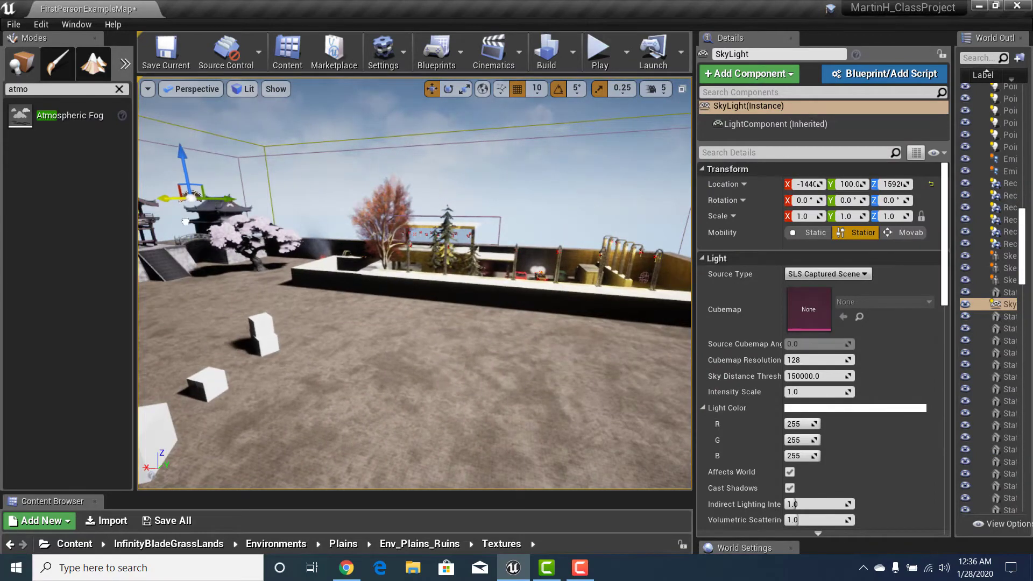
drag(185, 221, 173, 221)
right_drag(305, 178, 272, 203)
key(w)
key(s)
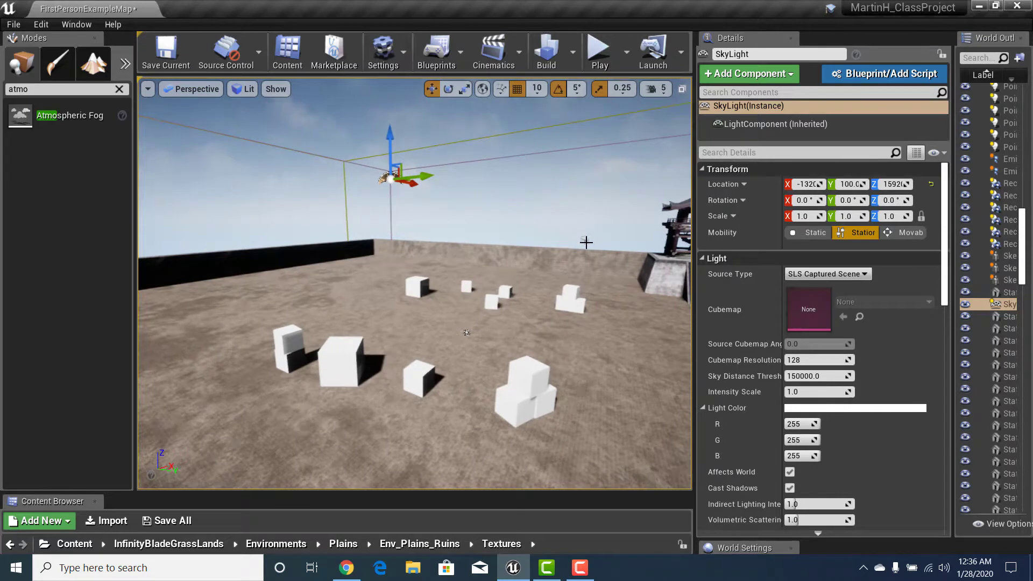
Reposition the atmospheric fog to Y 80, Z 15820 and raise the directional light above the arena floor
click(586, 241)
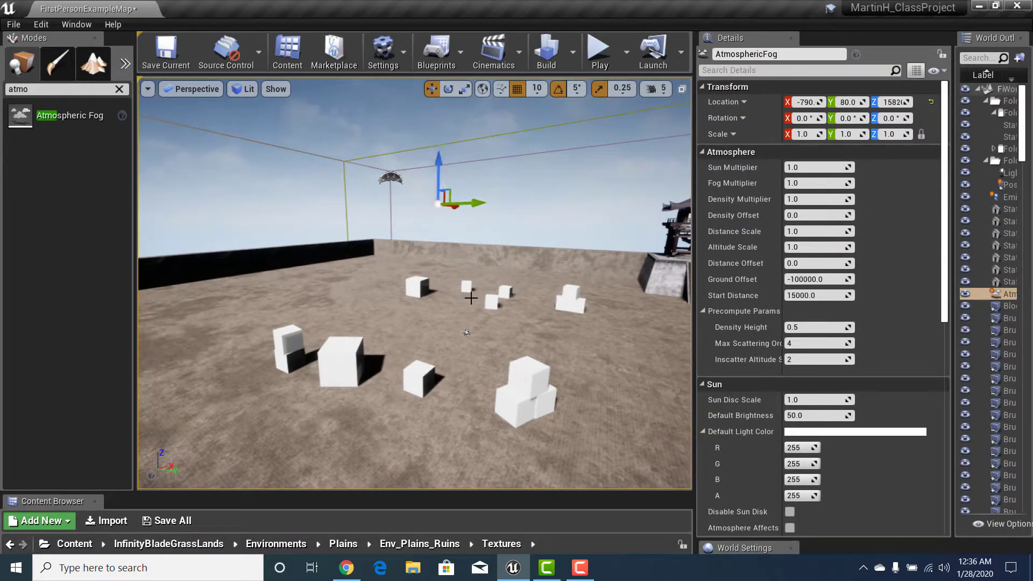
click(466, 332)
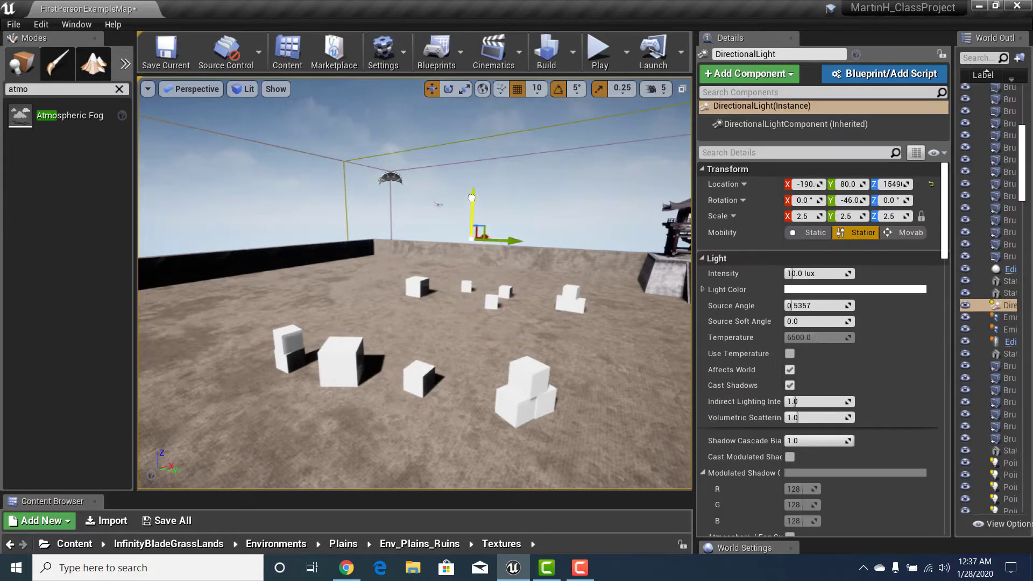
mouse_move(471, 162)
right_down()
mouse_move(471, 141)
mouse_move(470, 154)
right_up()
mouse_move(473, 257)
right_down()
mouse_move(565, 256)
mouse_move(414, 257)
mouse_move(473, 256)
right_up()
click(468, 206)
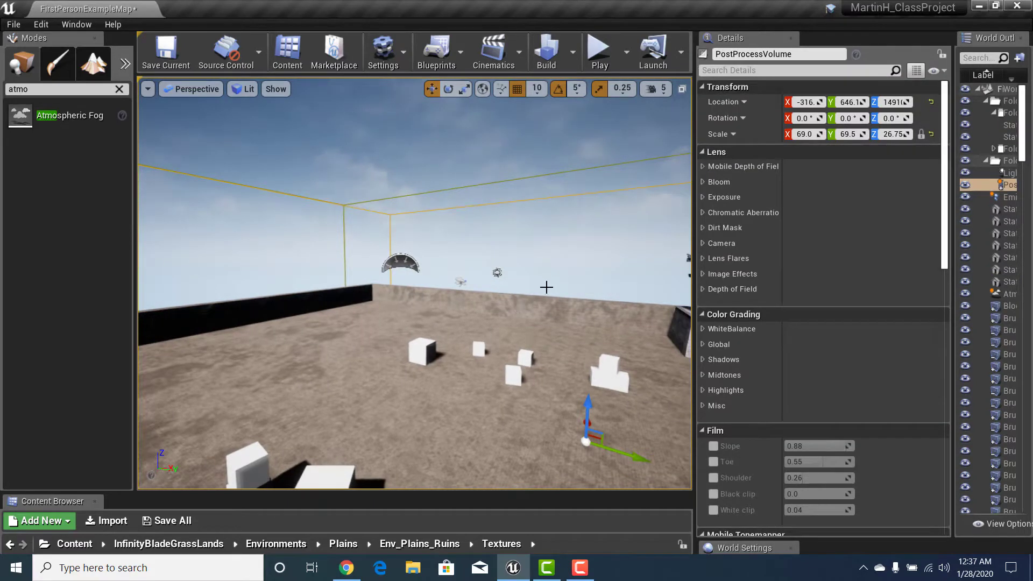
Enlarge the World Outliner, select the AtmosphericFog actor in it and frame that actor in the viewport
click(460, 280)
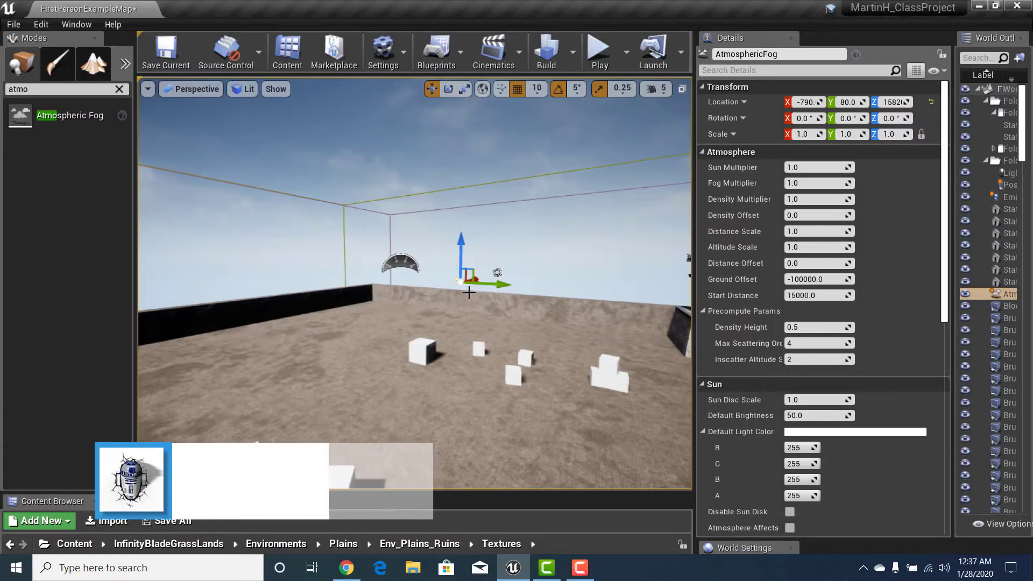
key(w)
right_drag(464, 294, 542, 337)
key(w)
key(s)
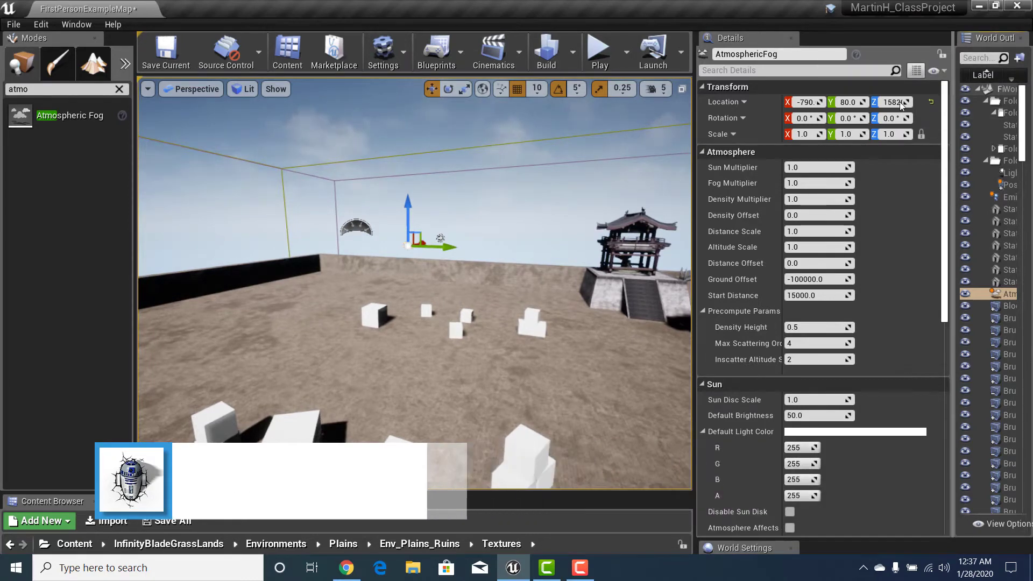
drag(953, 130, 743, 248)
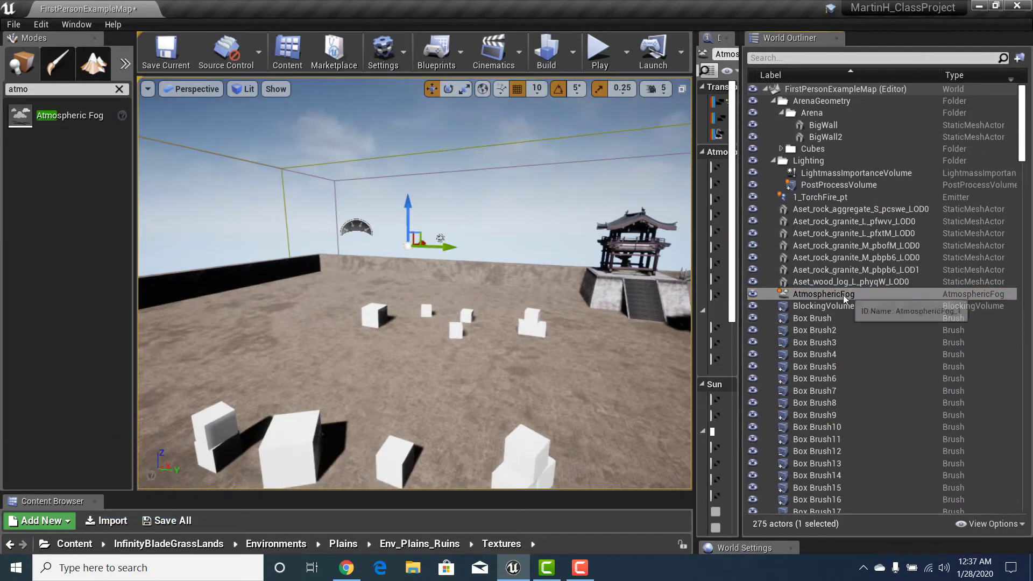
click(874, 298)
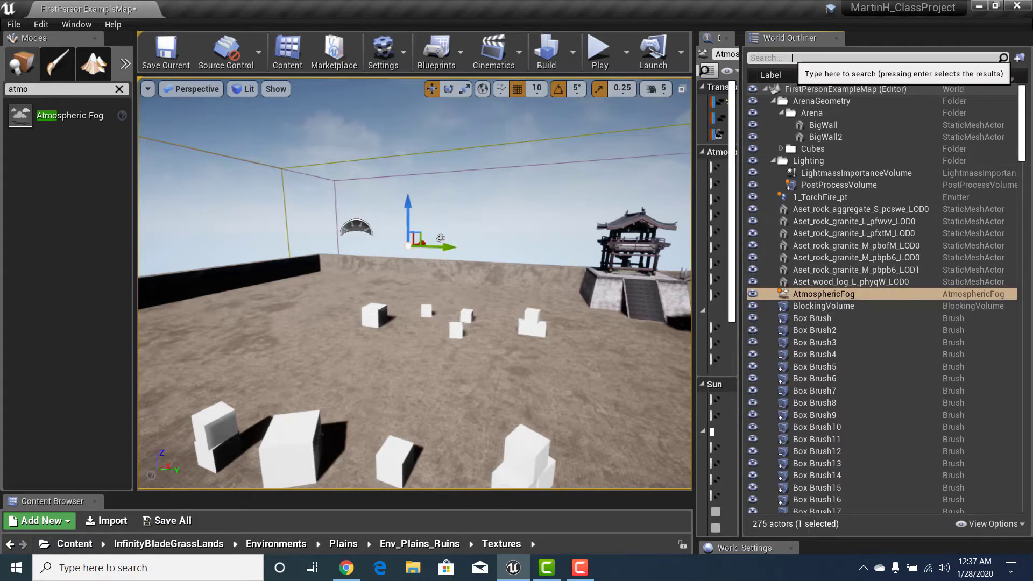
key(f)
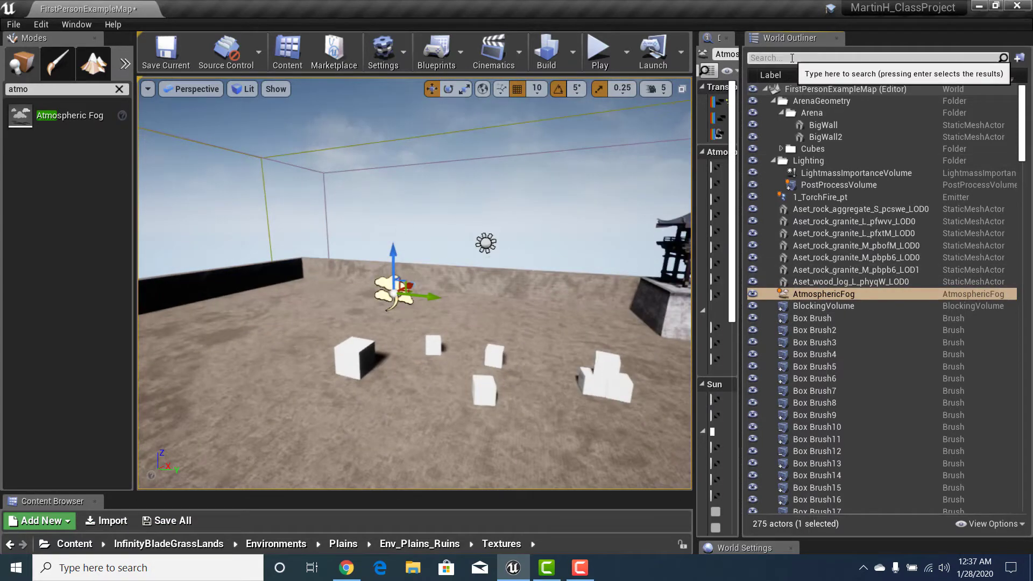
Search the World Outliner for "fog", and clear the search to list all actors again
click(792, 58)
text(fog)
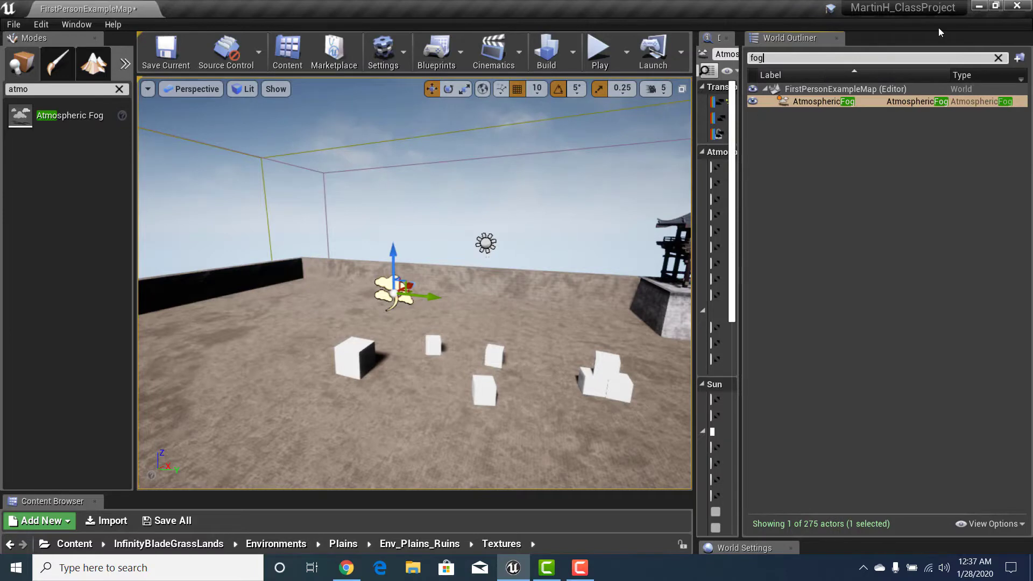
key(BackSpace)
key(BackSpace)
key(BackSpace)
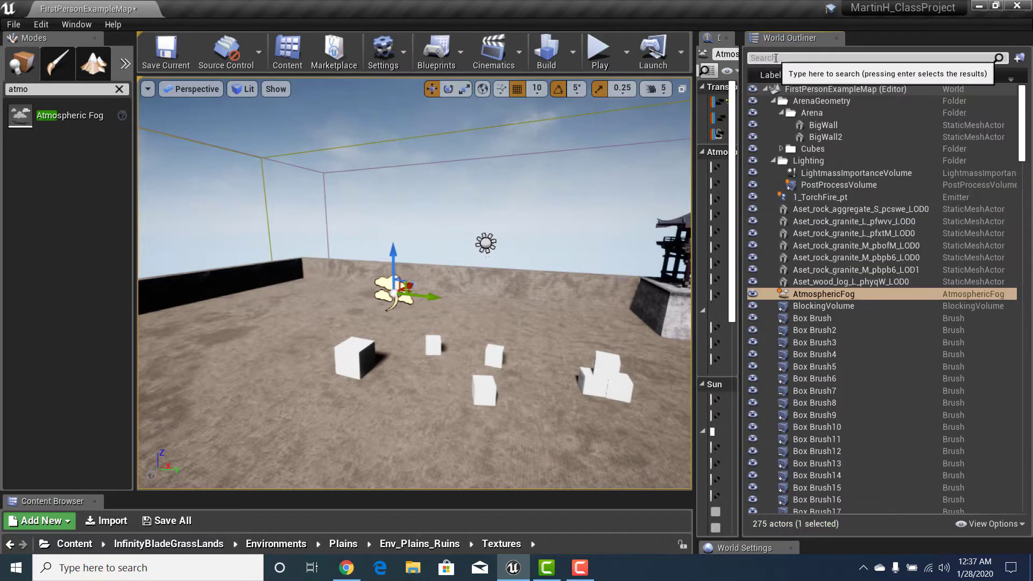
Widen the Details area again so the atmospheric fog's properties are fully readable
right_drag(434, 283, 366, 286)
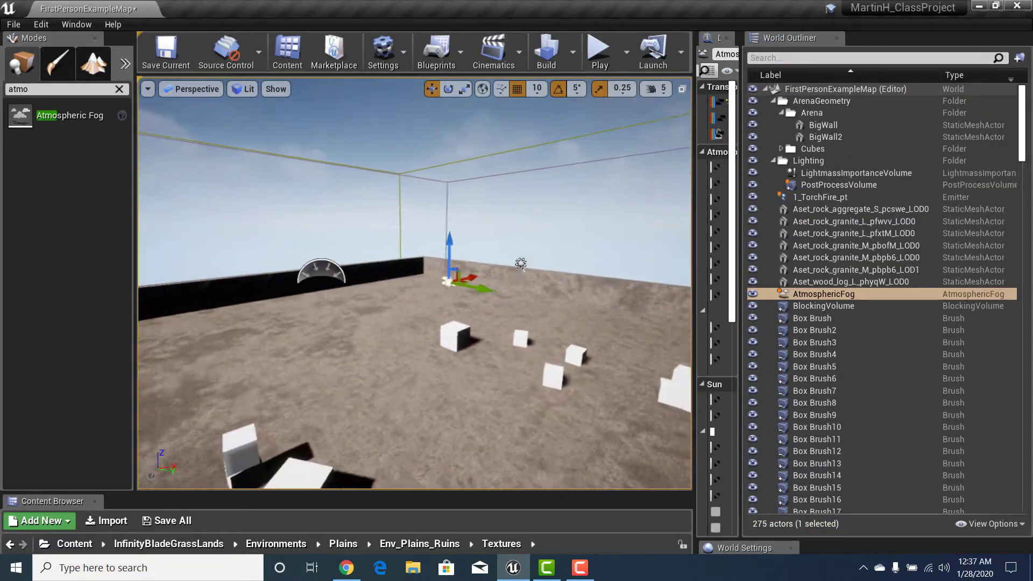
right_drag(675, 307, 667, 307)
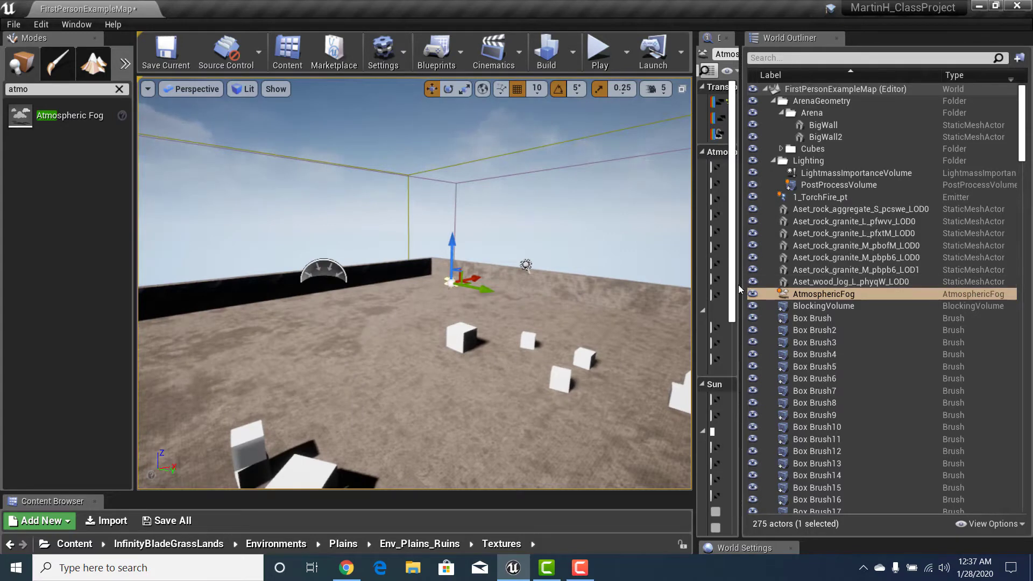
drag(742, 283, 995, 283)
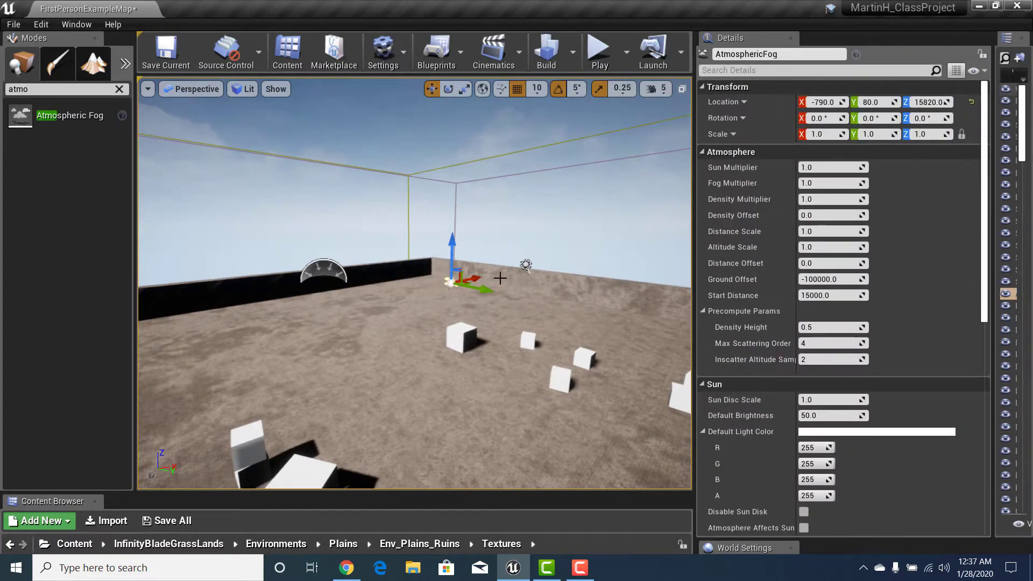
Examine the sun and clouds overhead with the atmospheric fog in the level
right_drag(430, 296, 430, 226)
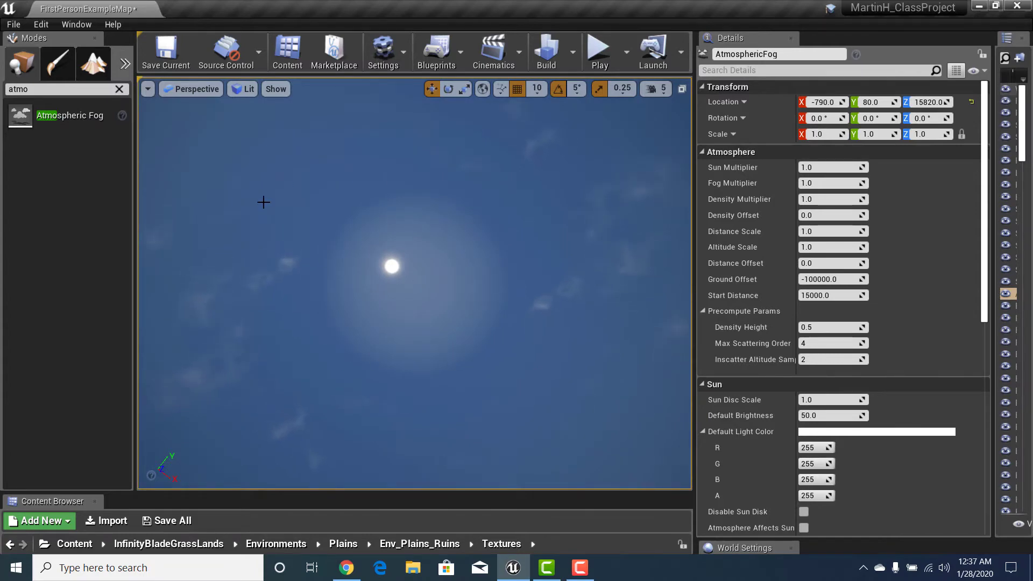
right_drag(414, 284, 412, 358)
right_drag(413, 323, 413, 256)
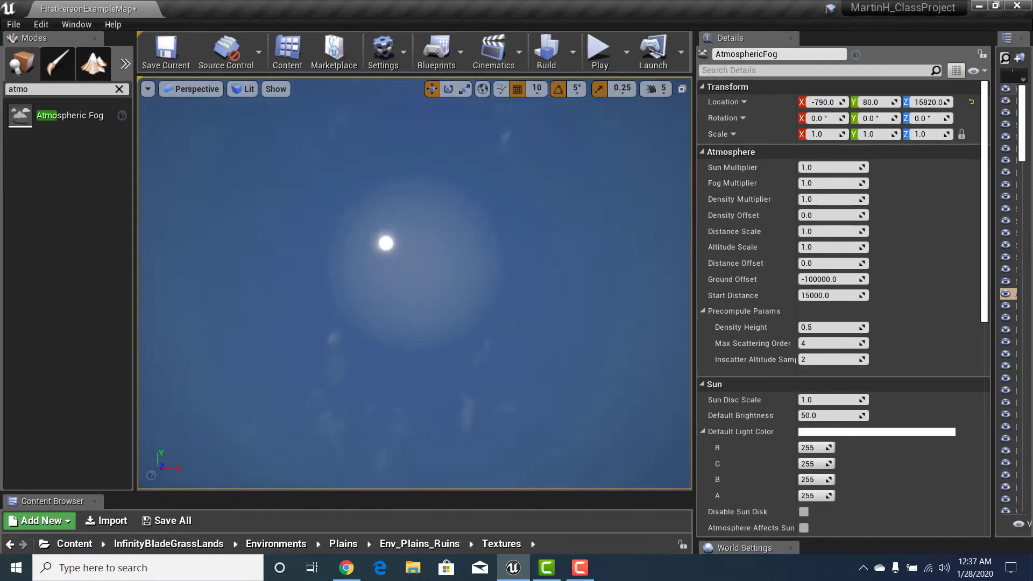
right_drag(453, 306, 425, 414)
Inspect the arena and its lighting actors from several viewpoints, and clear the fog actor's selection
key(s)
right_drag(414, 283, 436, 329)
key(w)
key(s)
key(w)
key(a)
key(s)
key(d)
key(w)
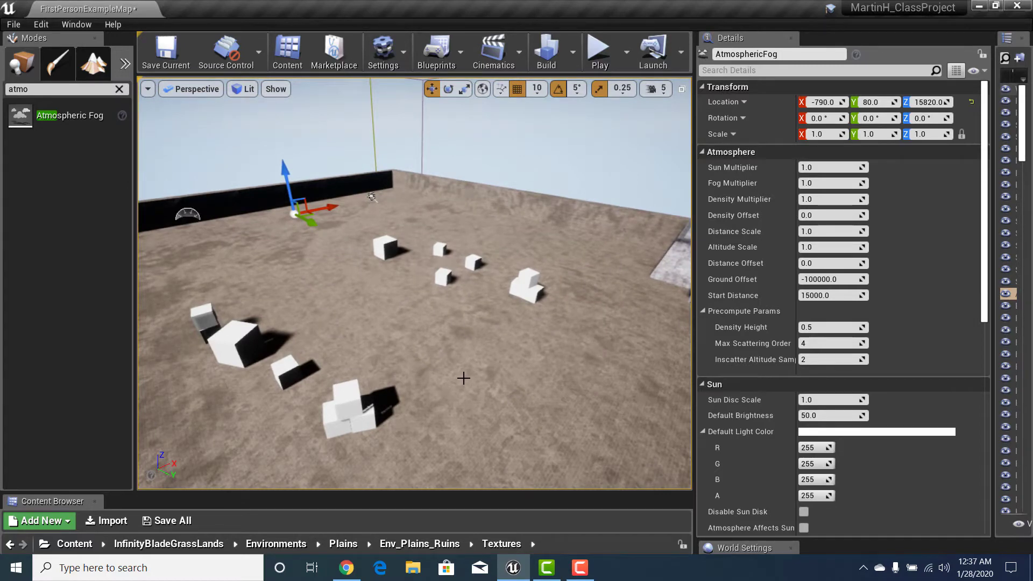
key(w)
mouse_move(484, 318)
right_down()
mouse_move(420, 328)
mouse_move(479, 312)
right_up()
key(a)
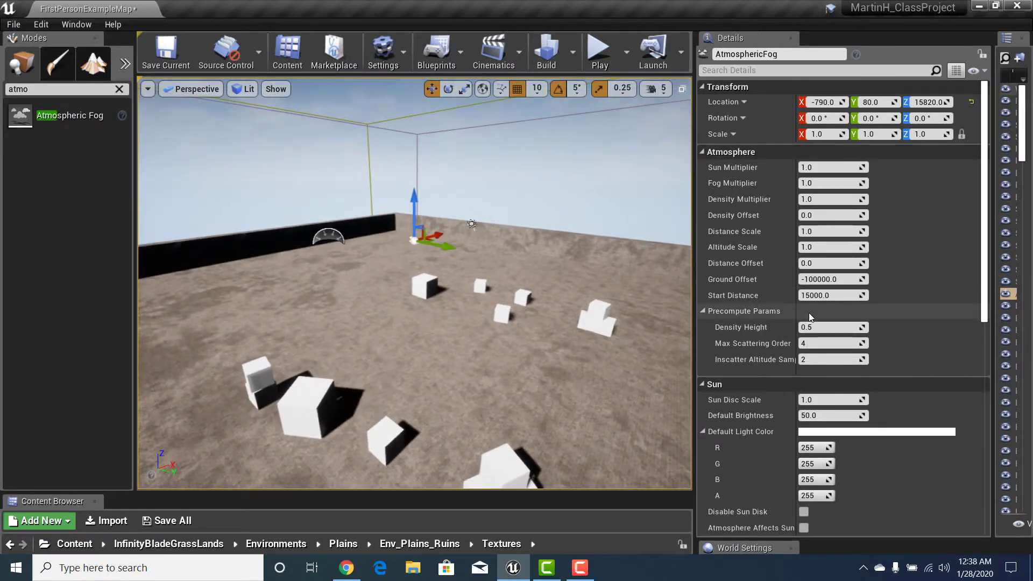
key(Escape)
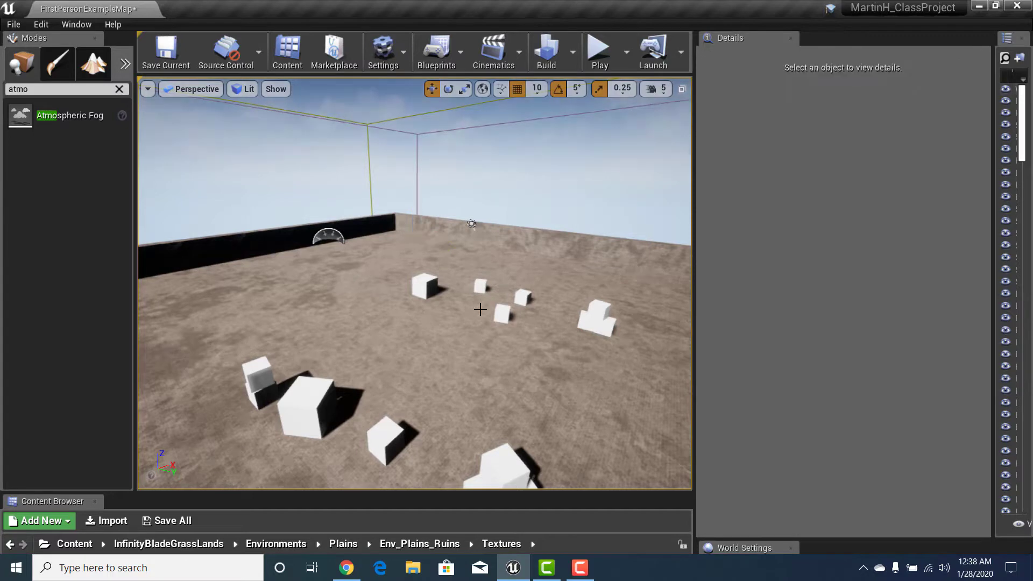
Select the sky light above the arena and raise it to Z 15990
right_drag(451, 323, 485, 303)
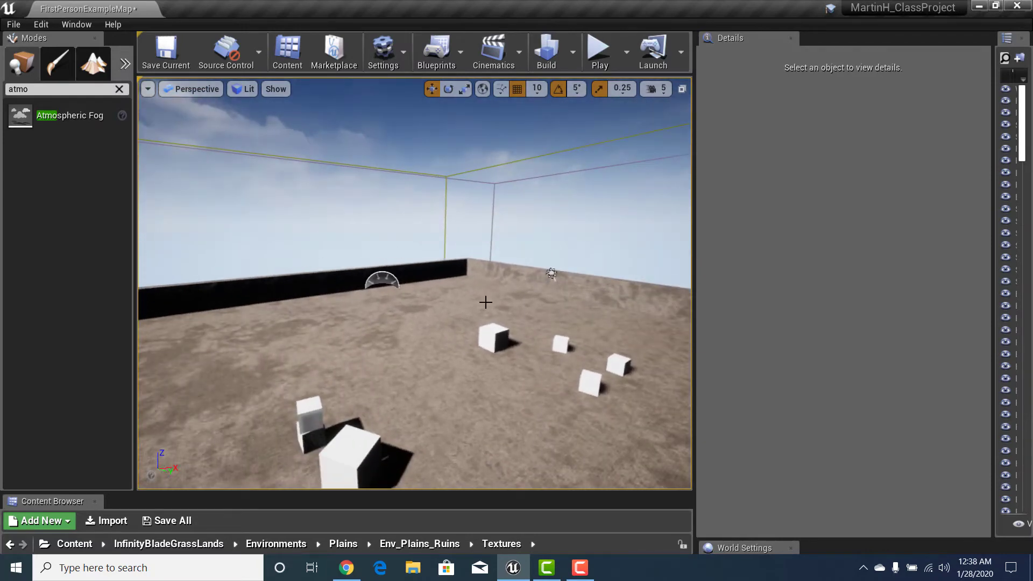
click(381, 280)
right_drag(382, 280, 401, 291)
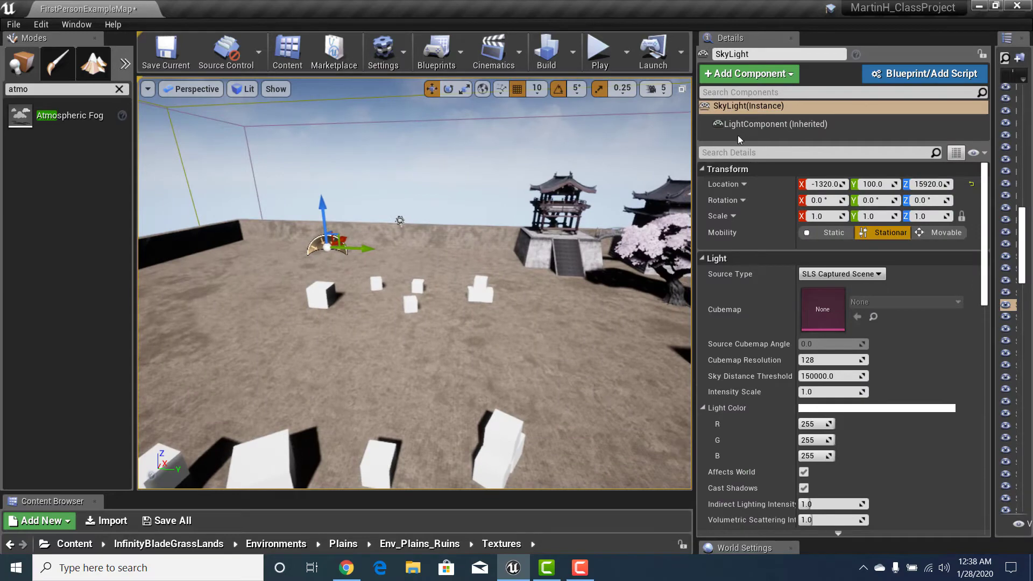
click(763, 108)
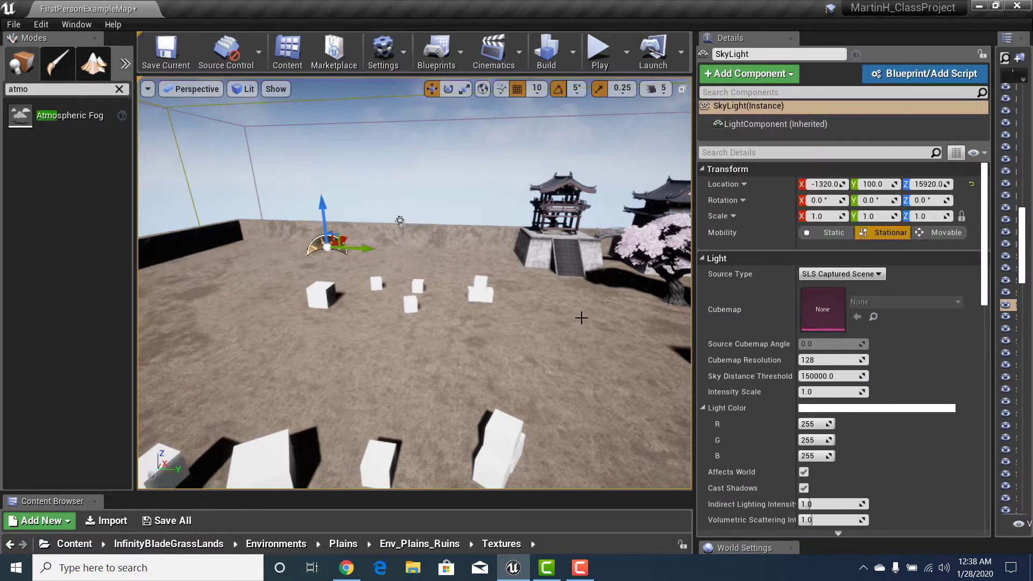
right_drag(466, 276, 419, 285)
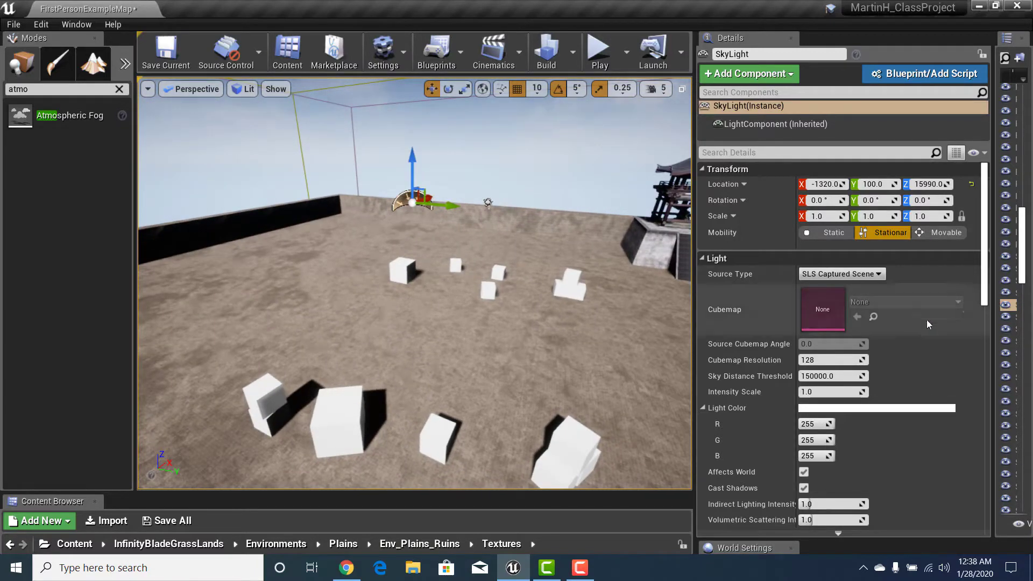
Set the sky light's Indirect Lighting Intensity to about 2.01 and its Volumetric Scattering Intensity to about 1.31
scroll(898, 412, down, 5)
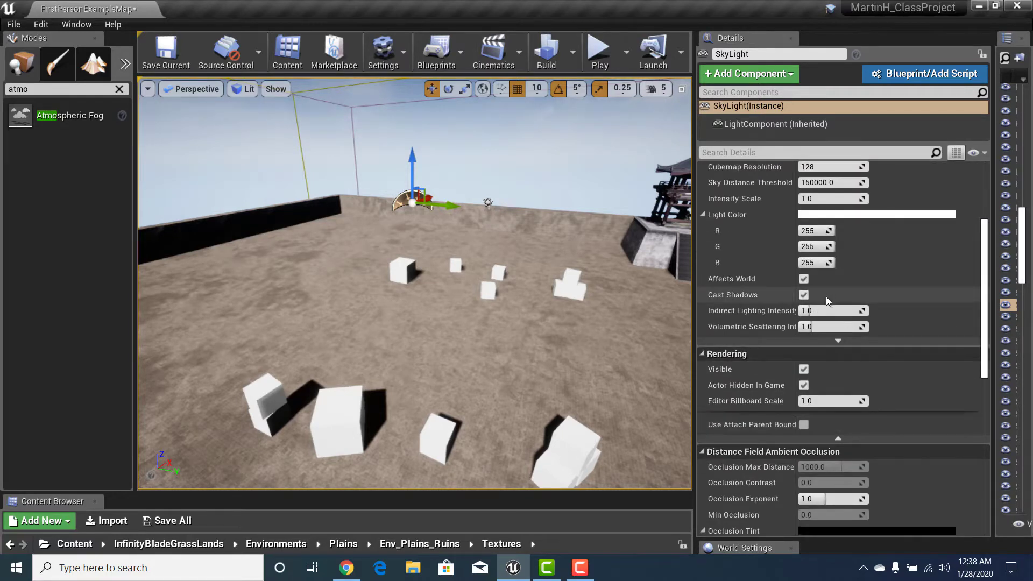
mouse_move(825, 310)
mouse_down()
mouse_move(845, 311)
mouse_move(825, 310)
mouse_move(825, 327)
mouse_up()
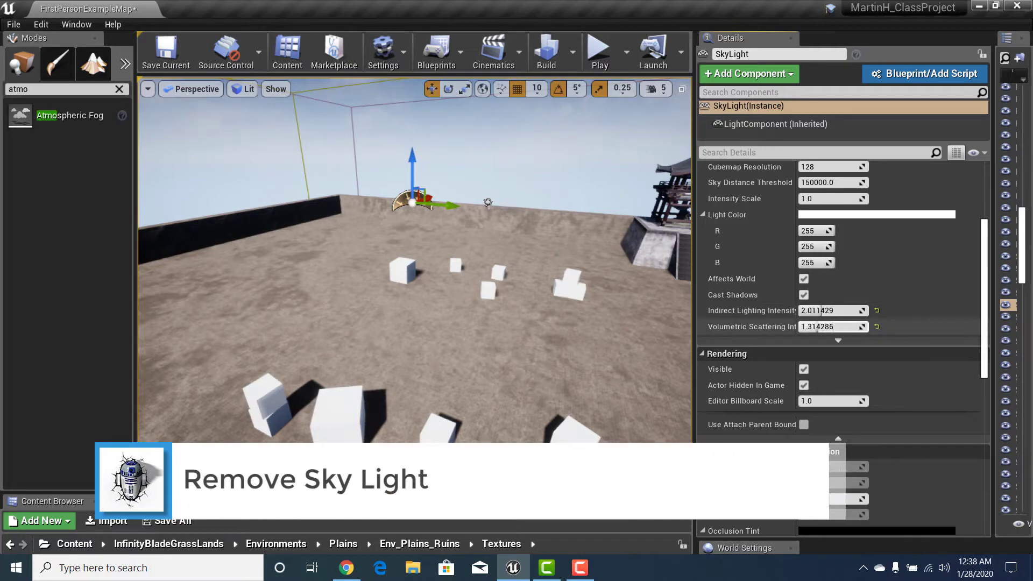
Set the sky light's Light Color to a light green, sRGB hex 6EFF96FF (R 110, G 255, B 150)
click(877, 214)
drag(651, 281, 667, 294)
mouse_move(468, 296)
right_down()
mouse_move(452, 387)
mouse_move(366, 317)
mouse_move(398, 286)
mouse_move(468, 296)
right_up()
mouse_move(650, 306)
mouse_down()
mouse_move(646, 337)
mouse_move(577, 347)
mouse_up()
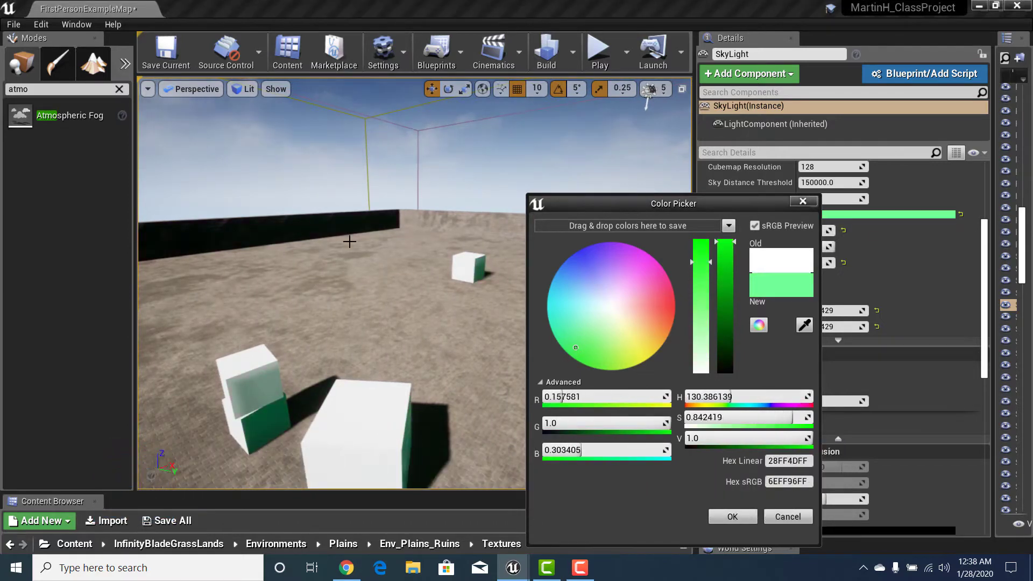
Examine how the sky light's color tints the shaded faces of the cubes, and close the color picker
right_drag(342, 290, 312, 285)
scroll(334, 177, up, 4)
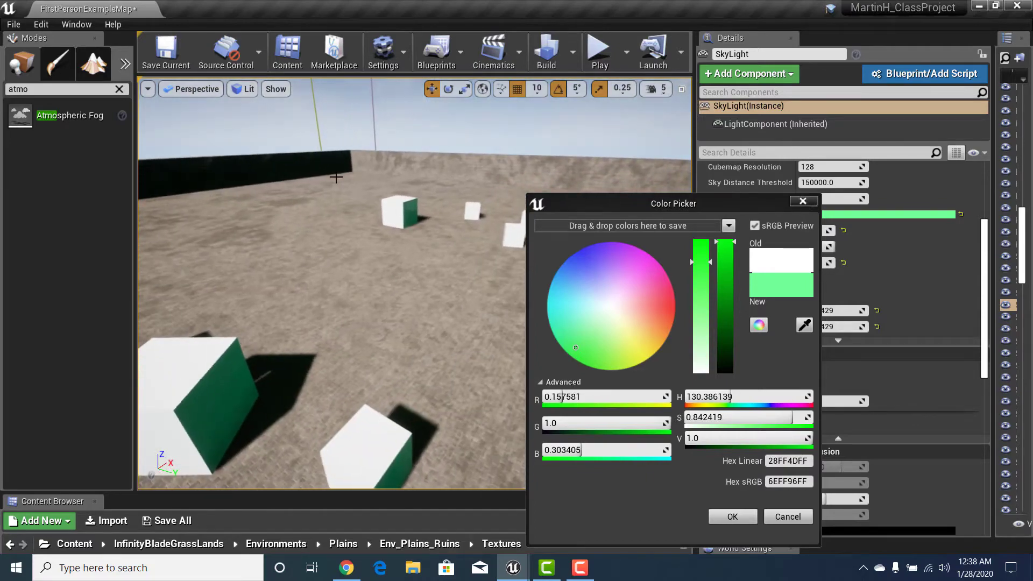
right_drag(334, 177, 258, 199)
right_drag(373, 324, 307, 132)
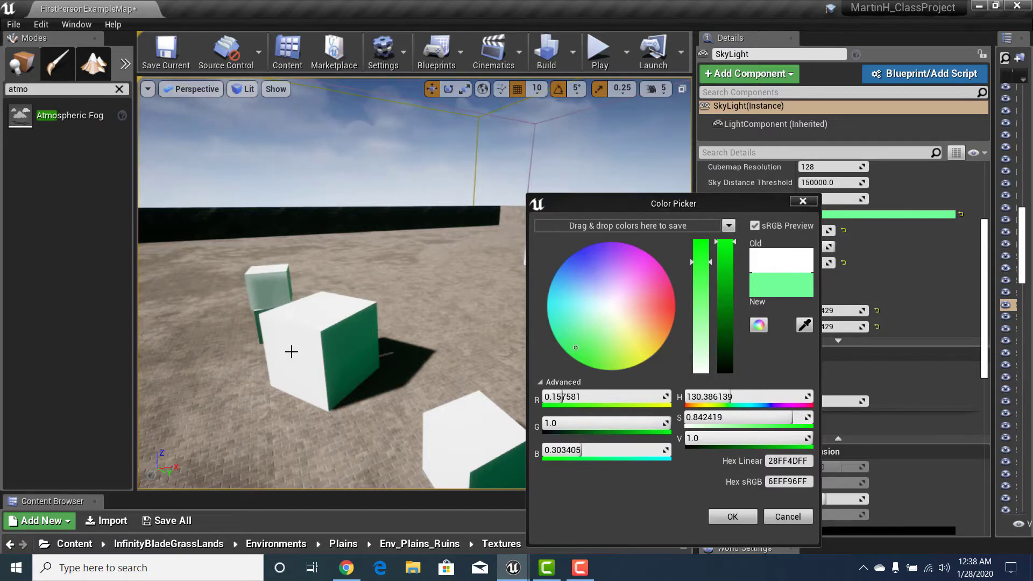
right_drag(292, 352, 329, 318)
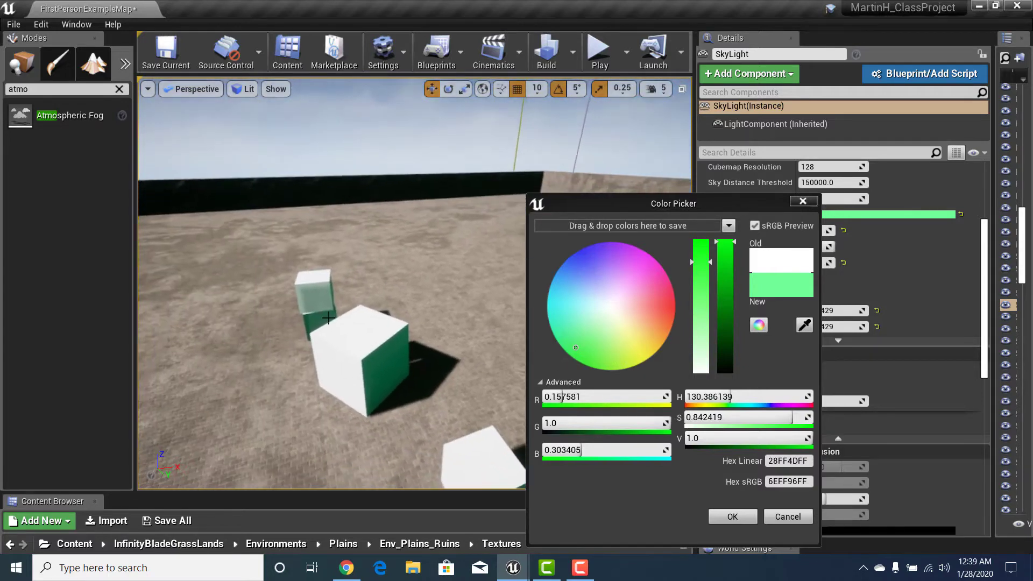
right_click(389, 366)
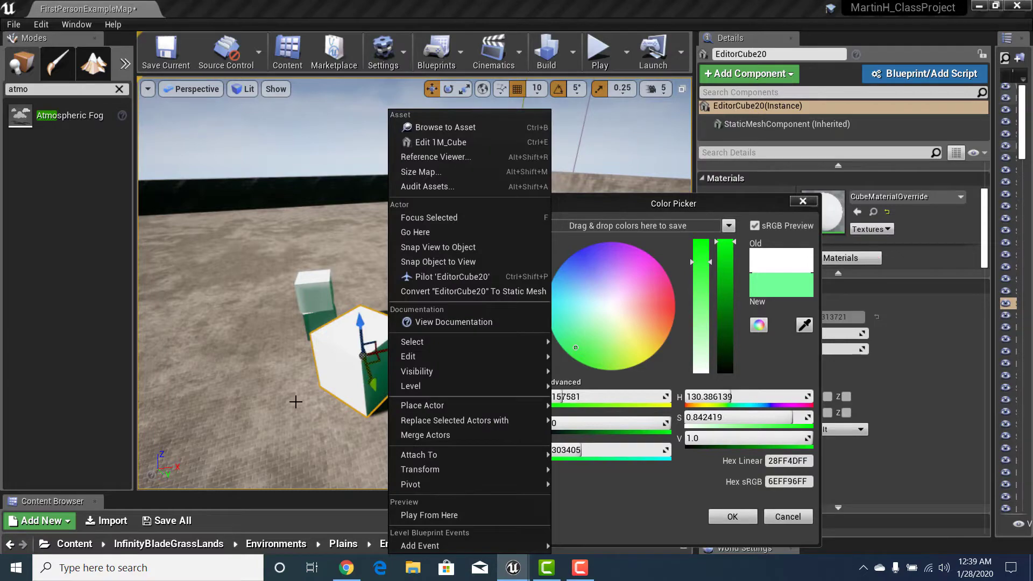
right_drag(295, 401, 355, 413)
click(803, 203)
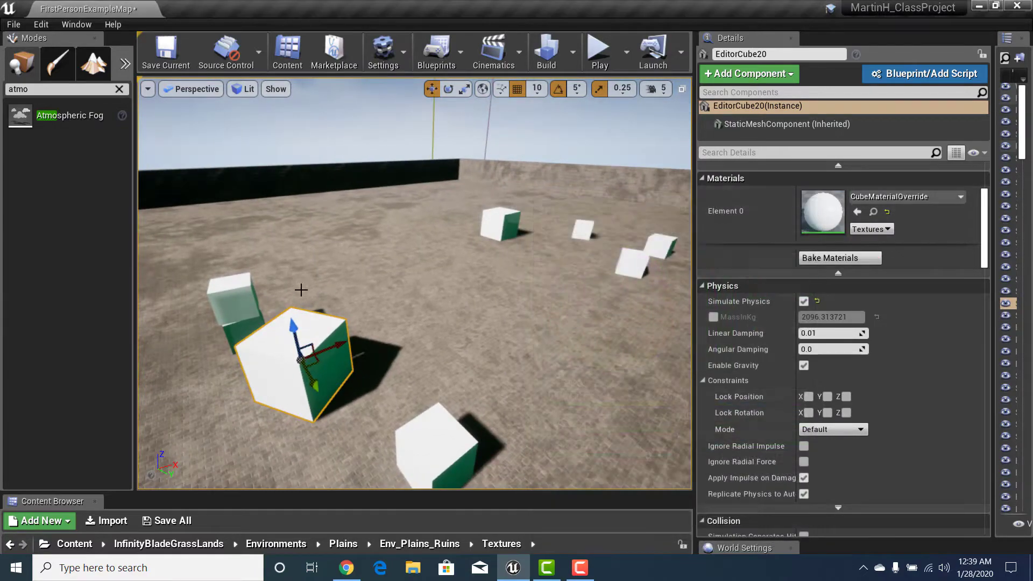
Select the sky light above the arena and delete it from the level
right_drag(300, 289, 355, 280)
right_drag(411, 306, 411, 271)
click(391, 272)
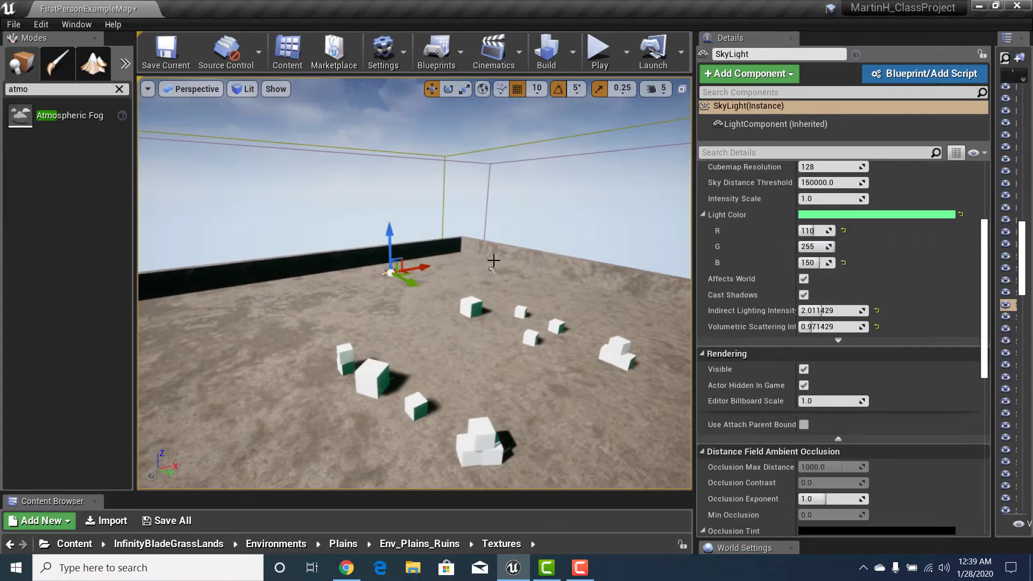
key(Delete)
Select the directional light and rotate it to a shallow angle so the cubes cast long shadows
right_drag(494, 260, 108, 276)
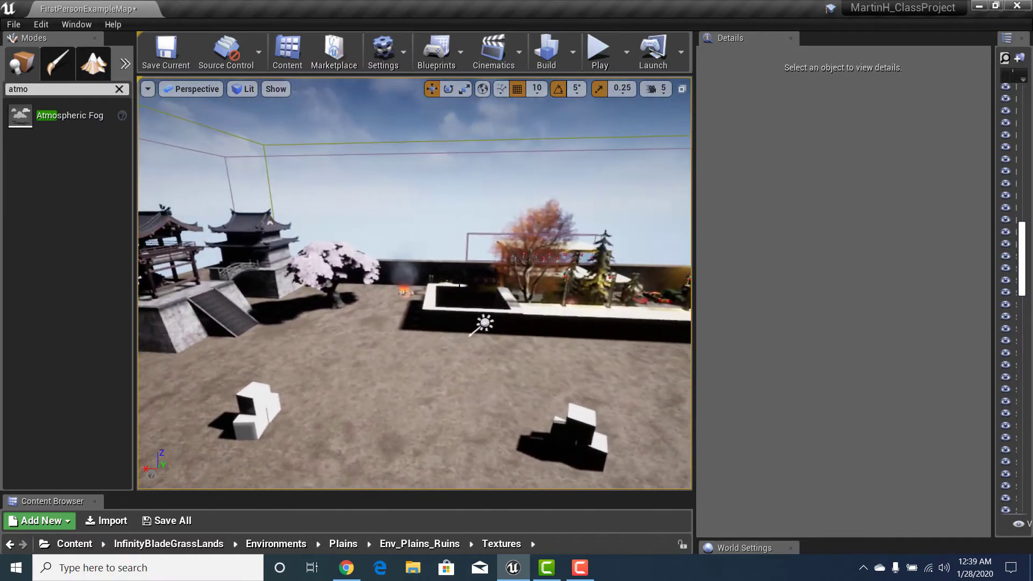
click(484, 323)
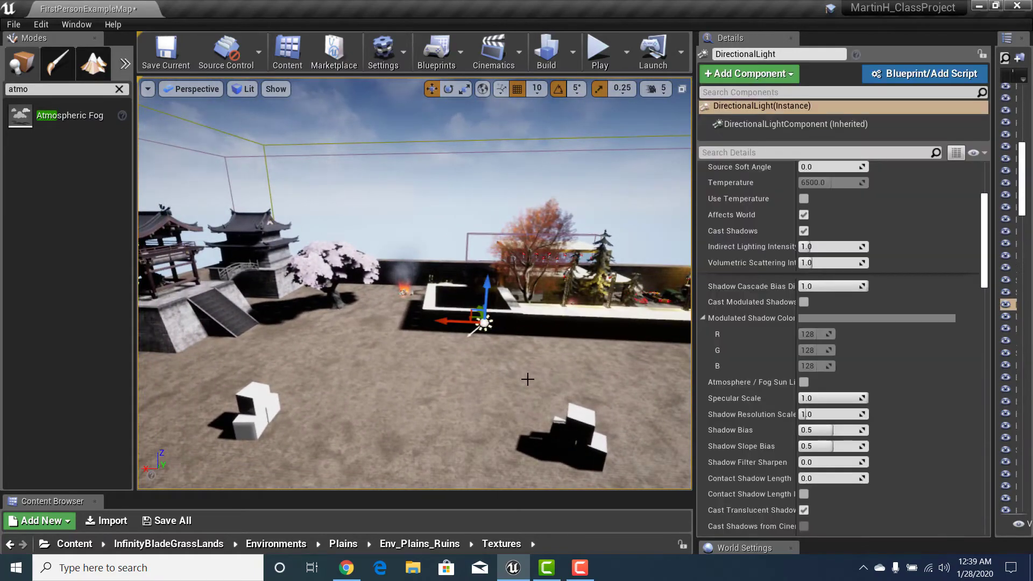
right_drag(494, 351, 458, 352)
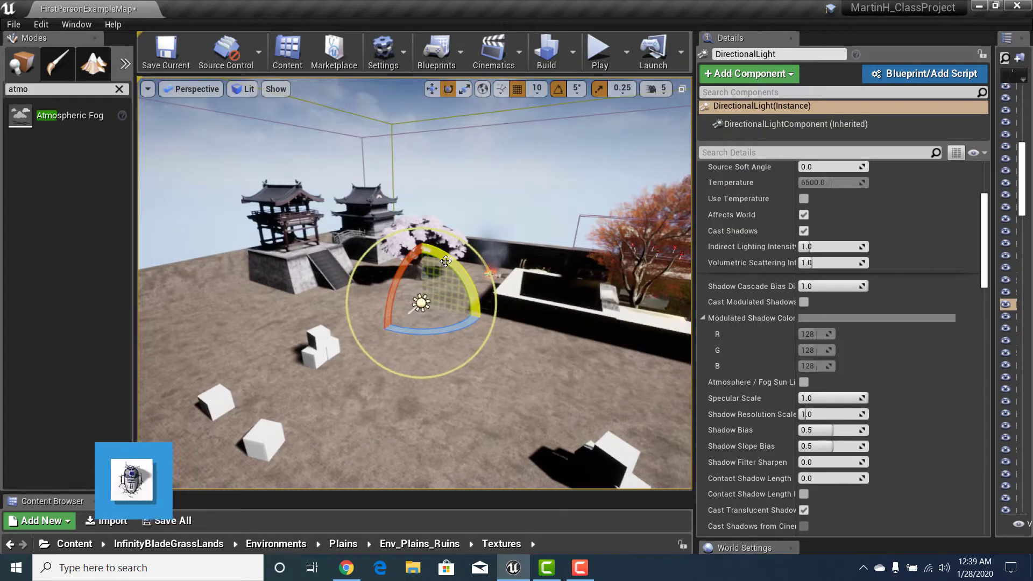
drag(449, 257, 464, 271)
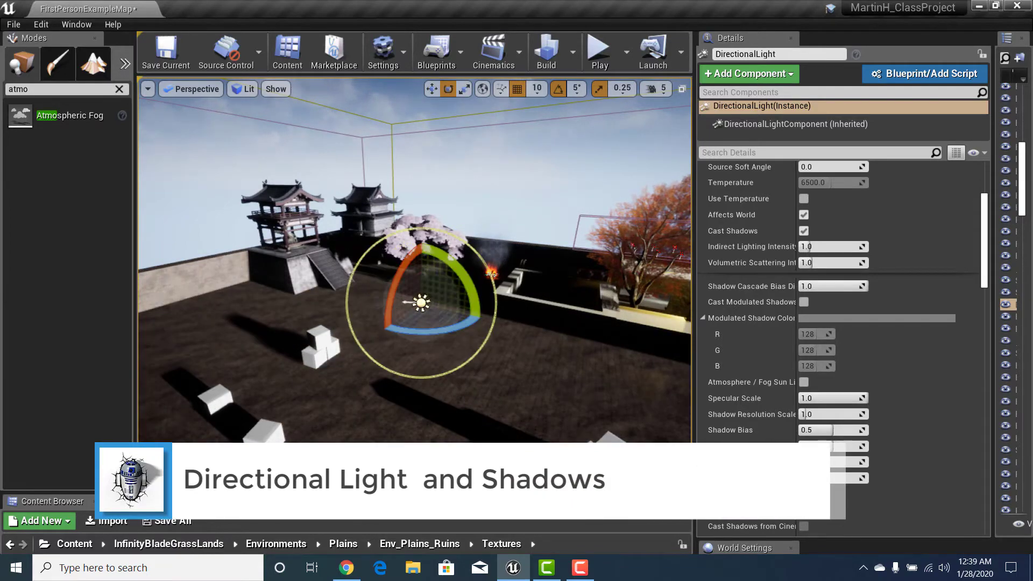
Examine the direction of the cubes' shadows and compare it with the sun's position in the sky
right_drag(415, 261, 409, 339)
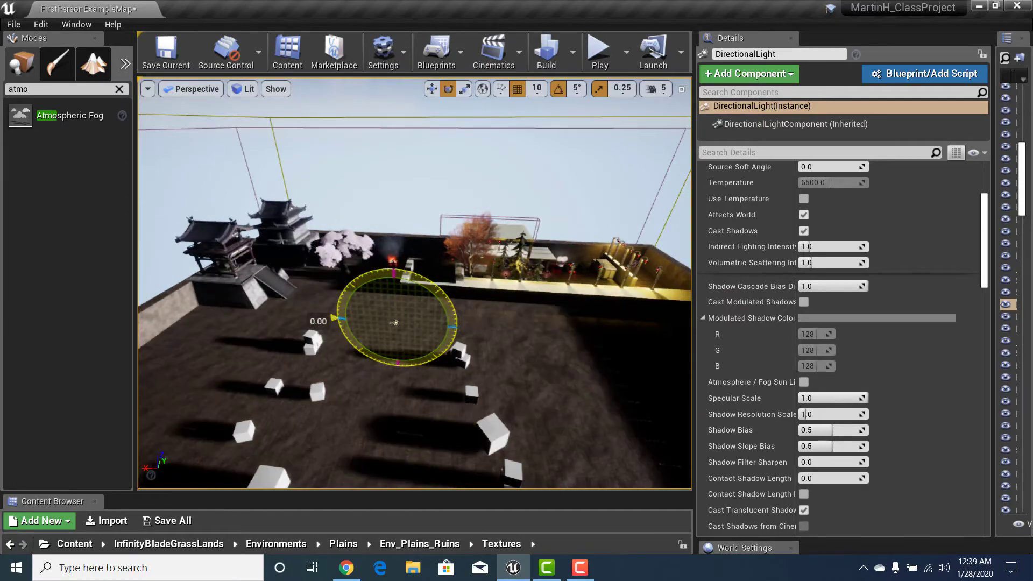
right_drag(410, 288, 296, 167)
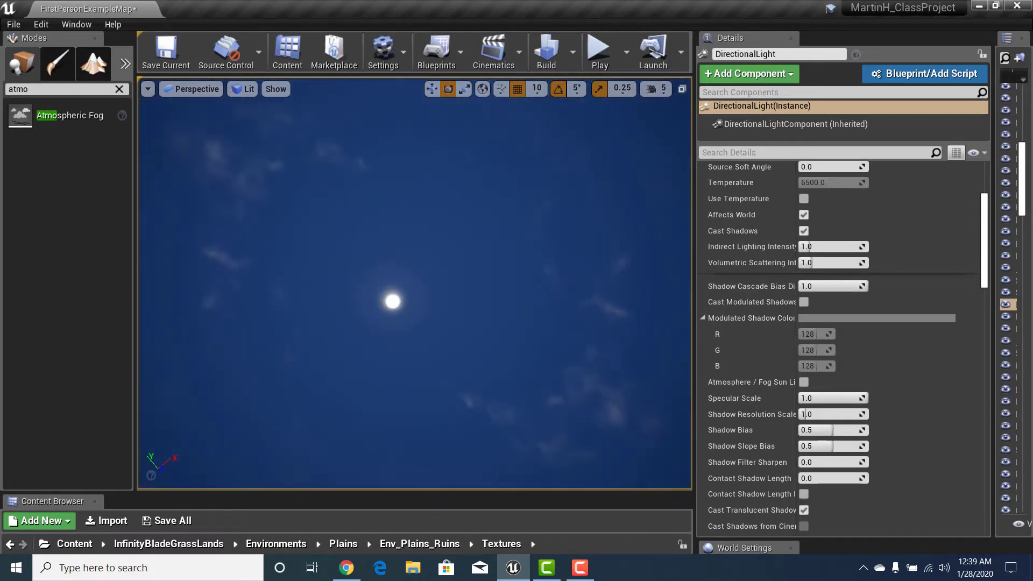
right_drag(296, 167, 226, 304)
right_drag(383, 295, 387, 269)
mouse_move(610, 224)
right_down()
mouse_move(611, 154)
mouse_move(612, 218)
right_up()
right_drag(386, 288, 547, 175)
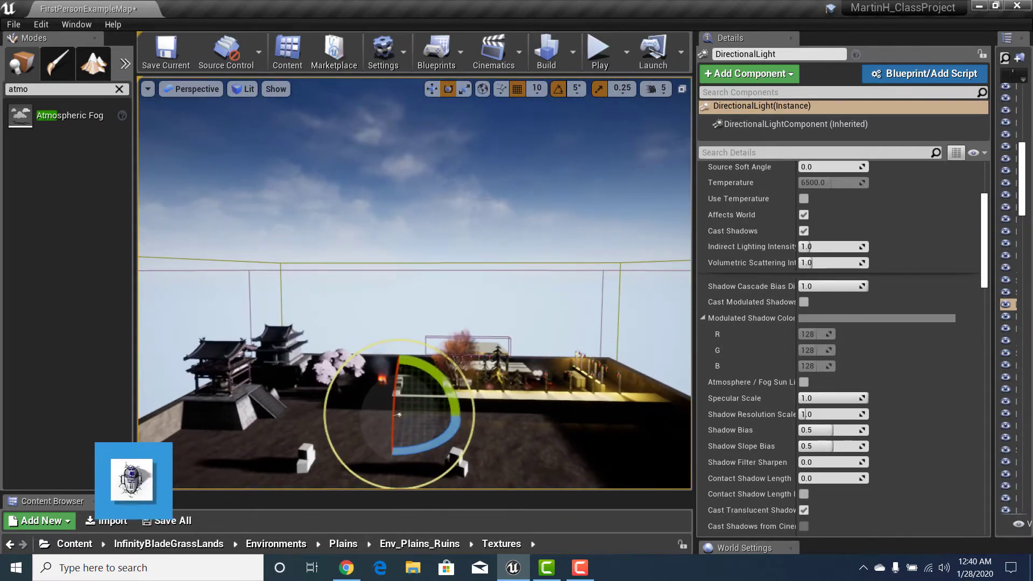
Select the sky sphere and assign DirectionalLight as its Directional Light Actor
click(365, 178)
right_drag(365, 178, 431, 170)
right_drag(360, 202, 406, 170)
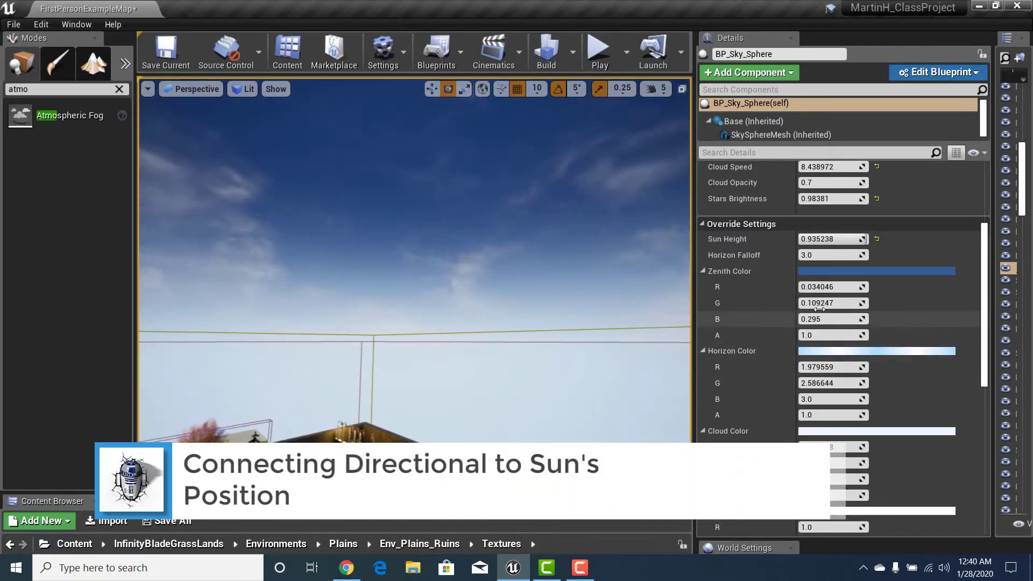
scroll(820, 333, up, 5)
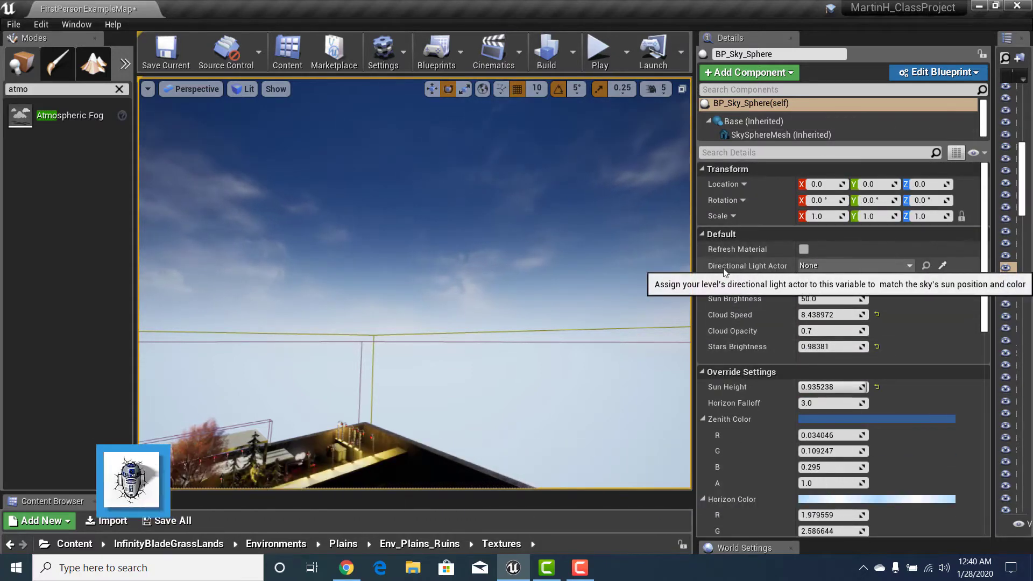
click(848, 267)
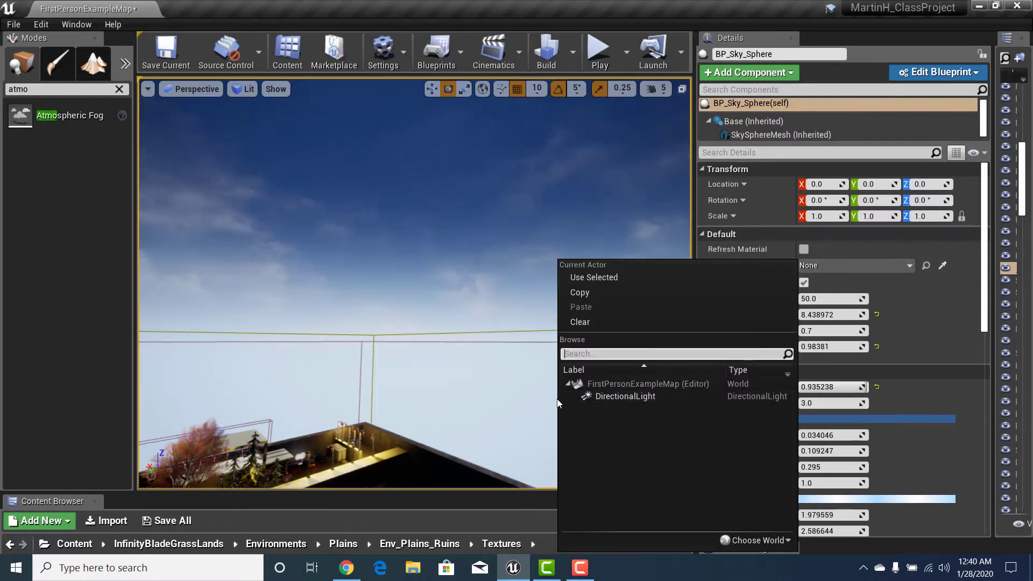
right_drag(543, 401, 404, 487)
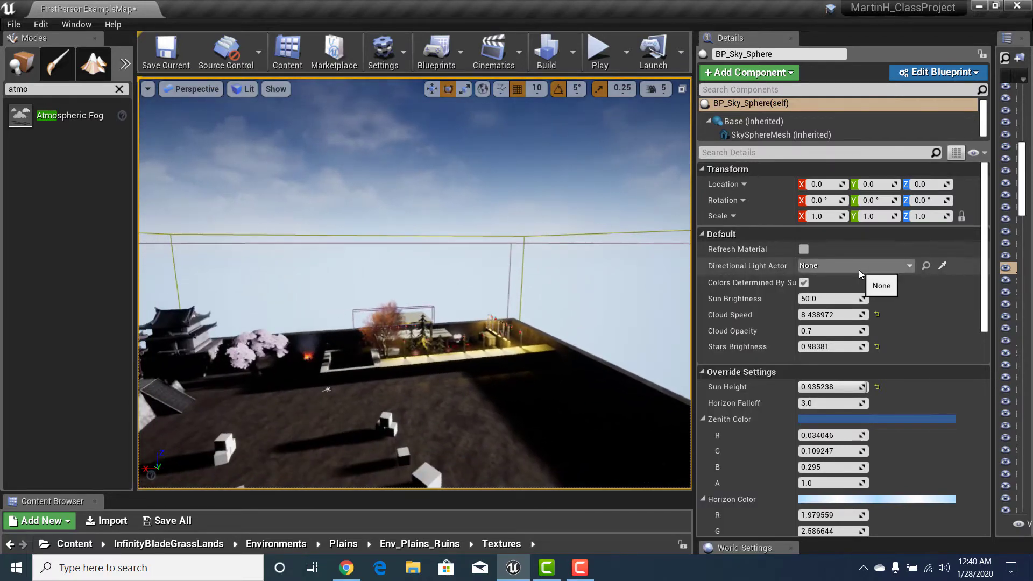
click(859, 267)
click(703, 401)
Select the directional light in the arena and rotate it steeply downward to a Y rotation of about -66°
right_drag(544, 401, 447, 431)
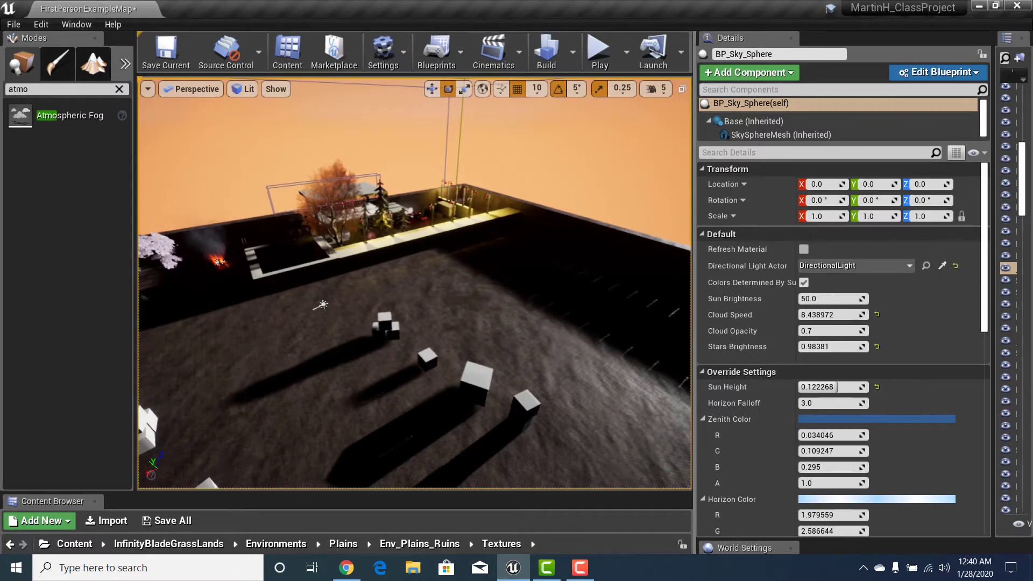
right_drag(447, 256, 377, 286)
click(393, 263)
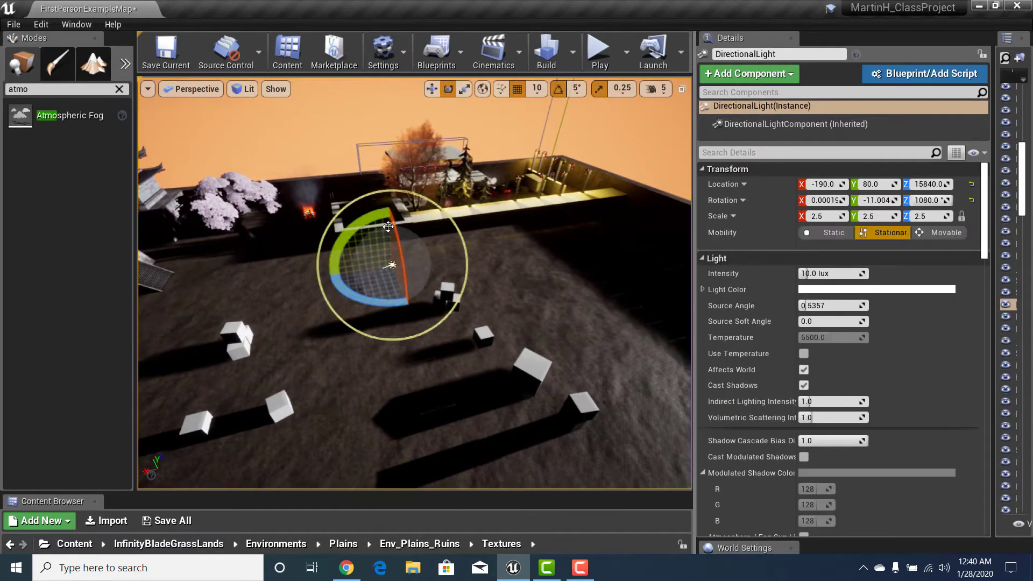
drag(372, 226, 351, 313)
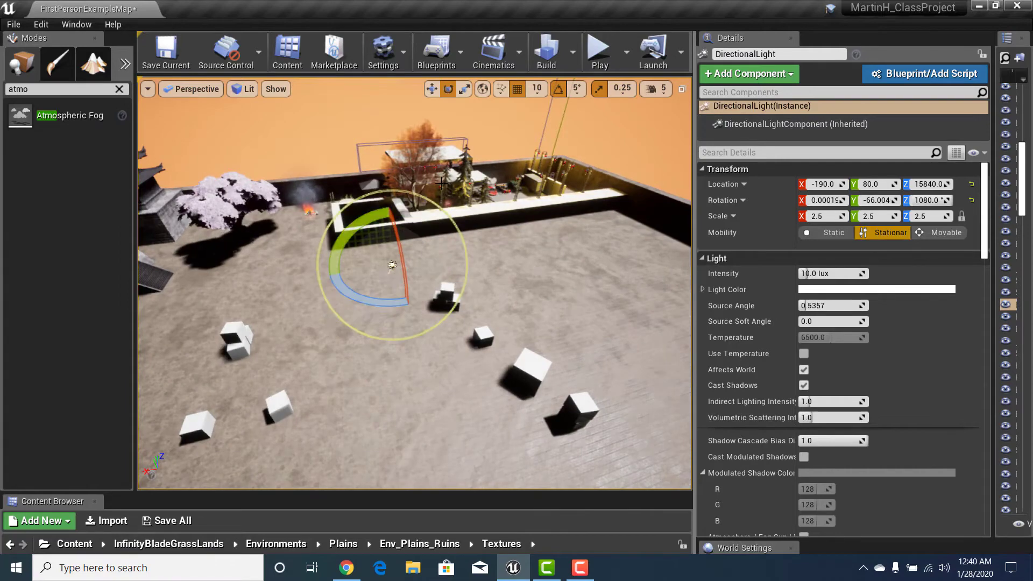
Examine the sky around the arena and look through the directional light's shadow, channel and rendering settings
right_drag(351, 314, 328, 226)
right_drag(414, 284, 420, 366)
right_drag(554, 303, 689, 306)
right_drag(502, 271, 735, 385)
scroll(845, 412, down, 5)
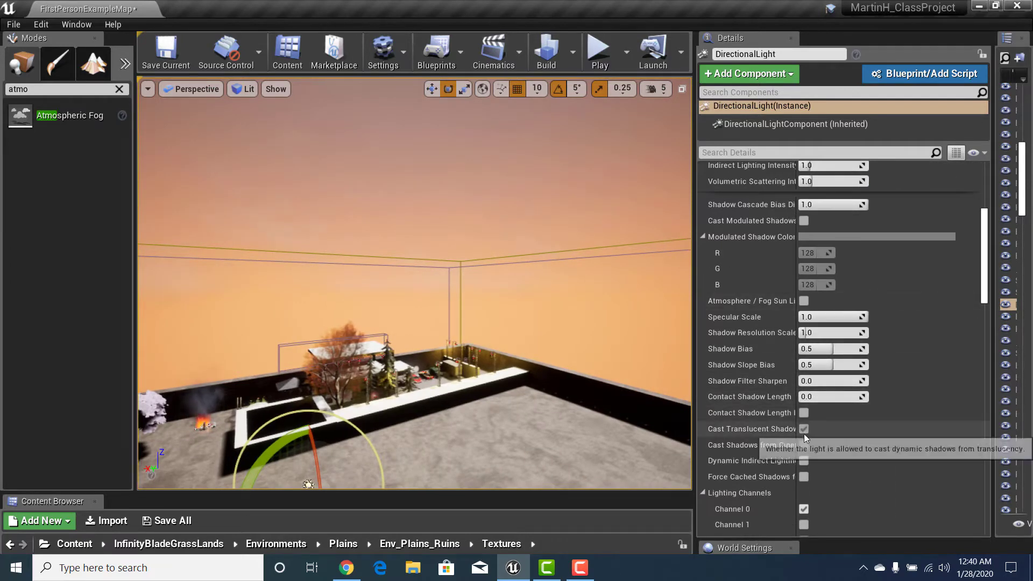
scroll(799, 469, down, 6)
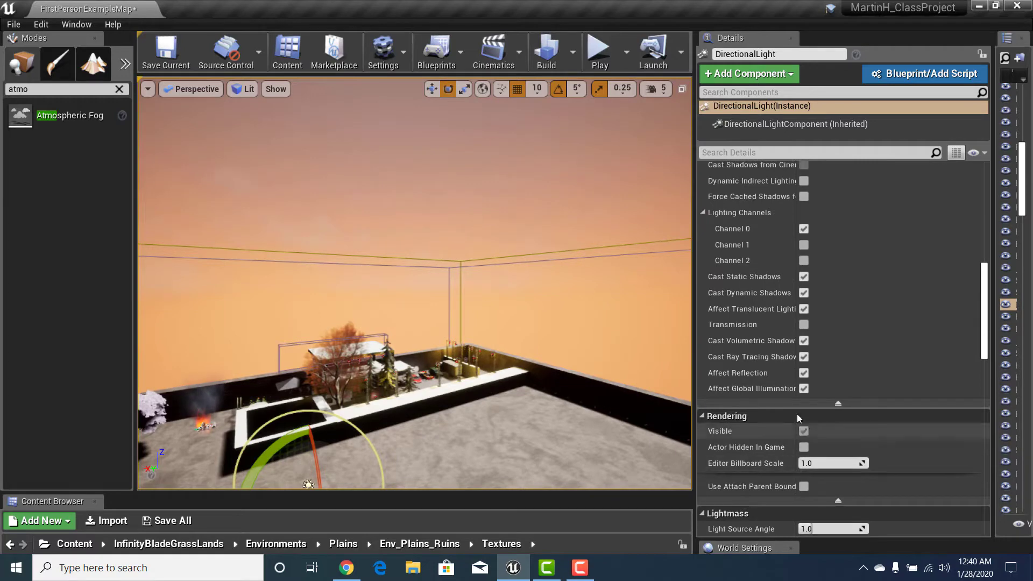
right_drag(526, 391, 507, 246)
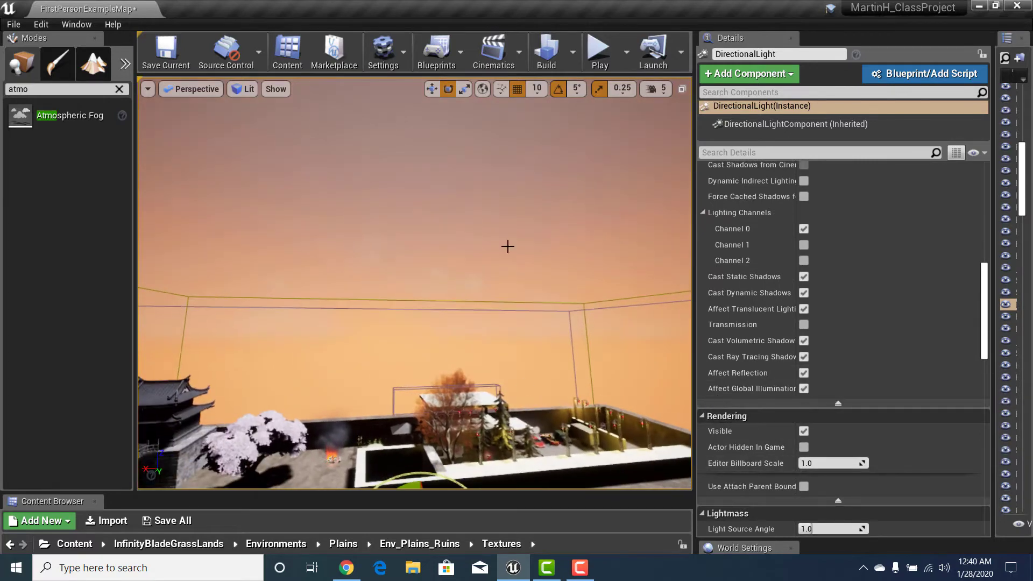
Build only the level's lighting to update the sky to the directional light's new angle
click(626, 52)
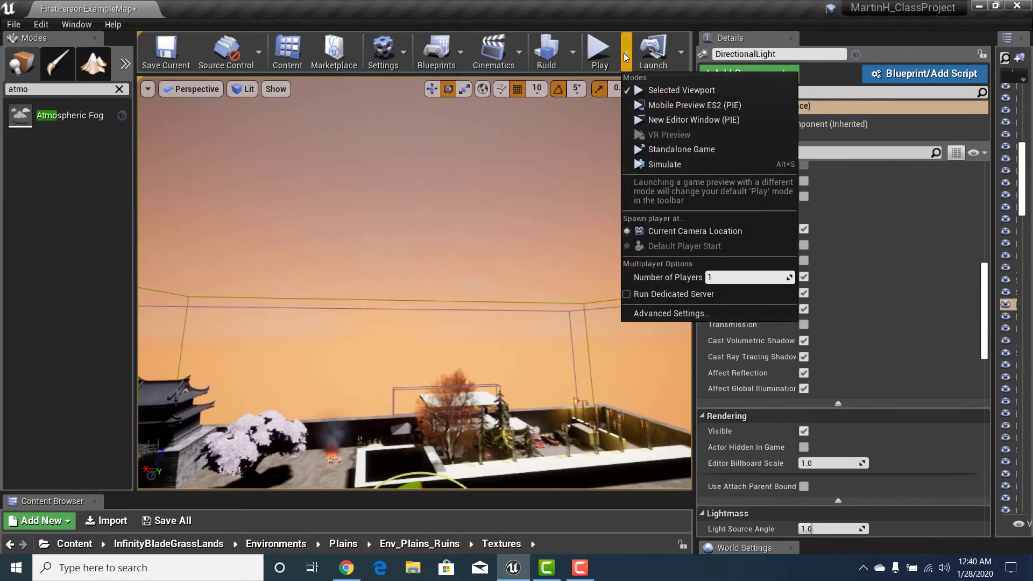
click(684, 52)
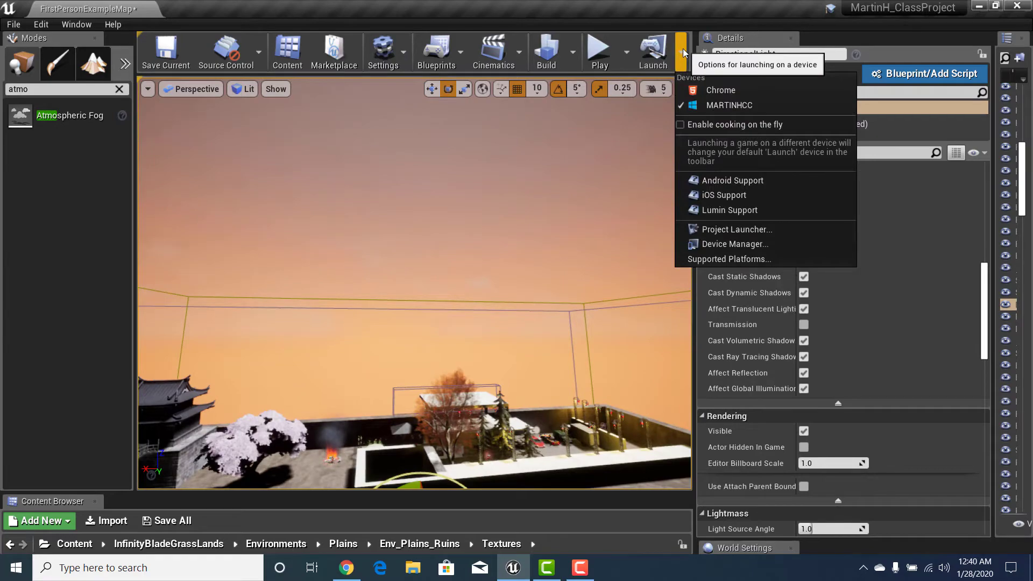
click(574, 52)
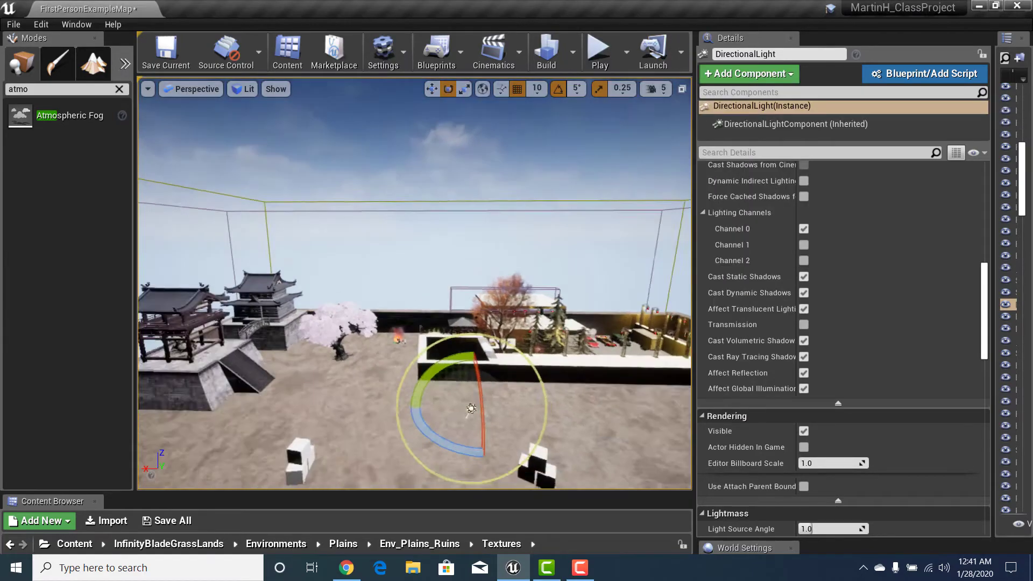
Tilt the directional light down to a shallow angle and build only the lighting for the new sun position
mouse_move(415, 283)
right_down()
mouse_move(441, 289)
mouse_move(415, 296)
mouse_move(485, 278)
mouse_move(463, 253)
mouse_move(419, 292)
right_up()
drag(306, 393, 324, 434)
right_drag(377, 384, 359, 296)
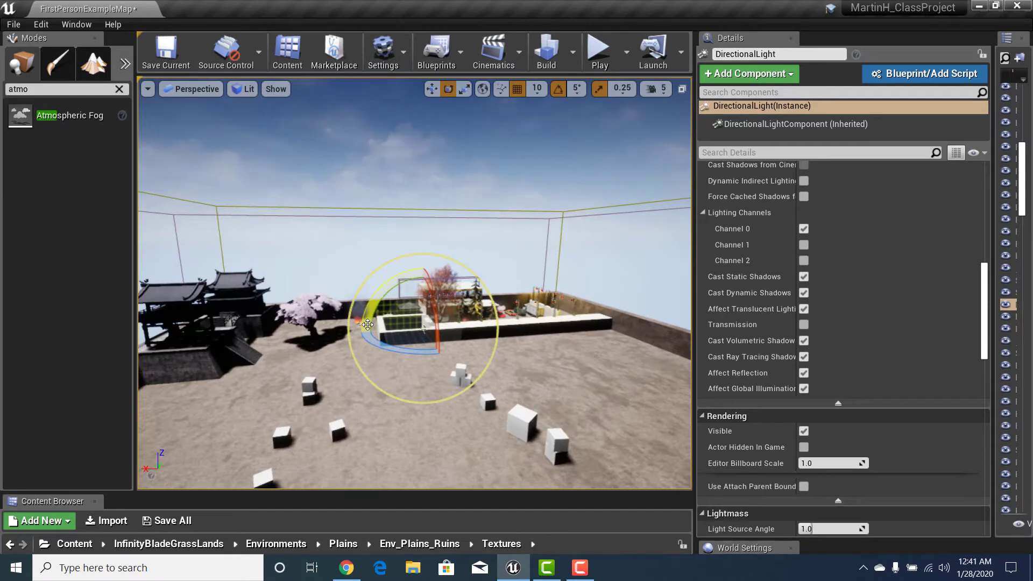
drag(358, 322, 393, 281)
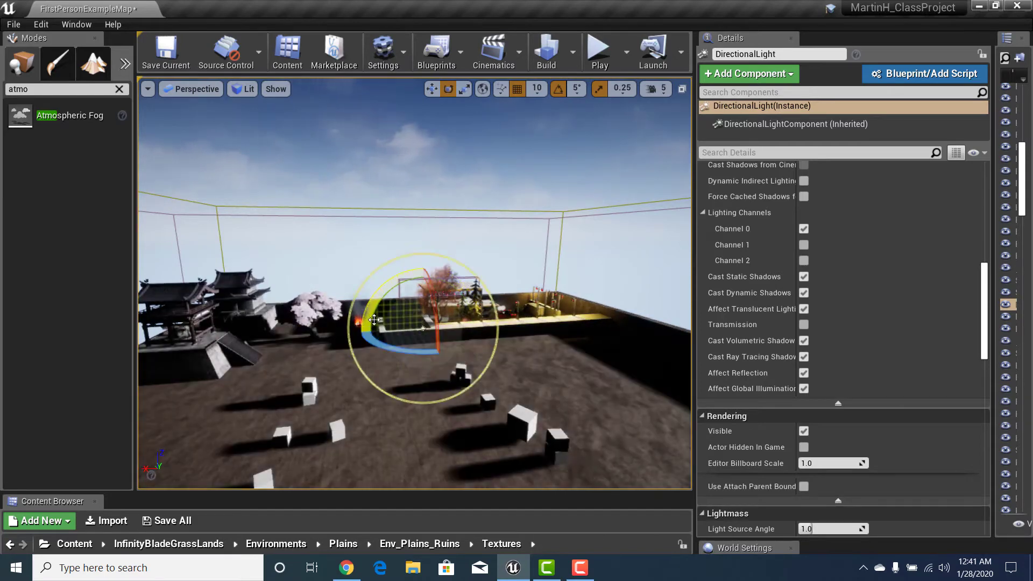
right_drag(392, 281, 420, 287)
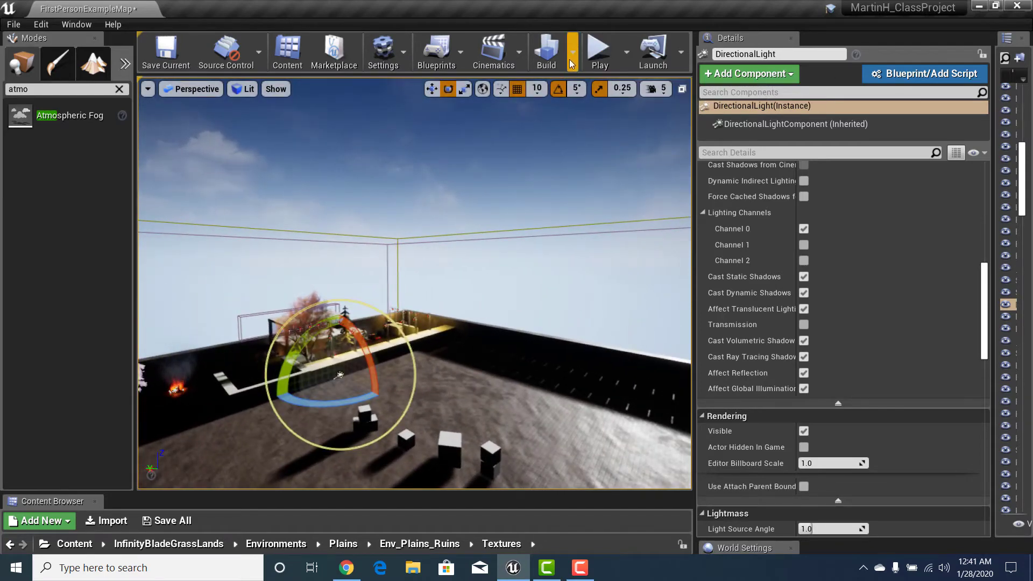
click(572, 63)
click(630, 90)
Adjust the directional light's tilt once more from a wider view of the arena and rebuild the lighting only
right_drag(592, 269, 530, 310)
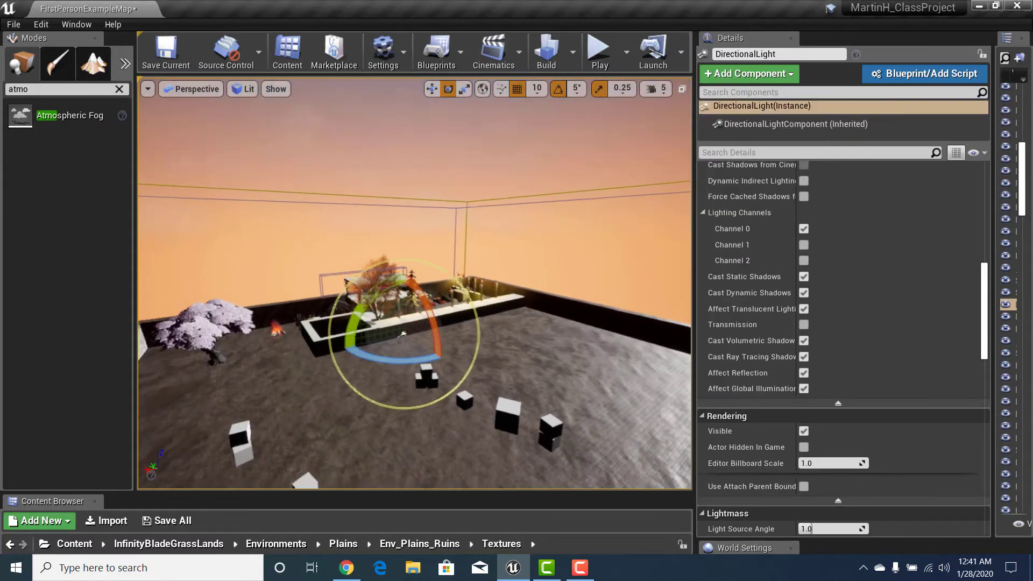
key(s)
right_drag(318, 259, 370, 259)
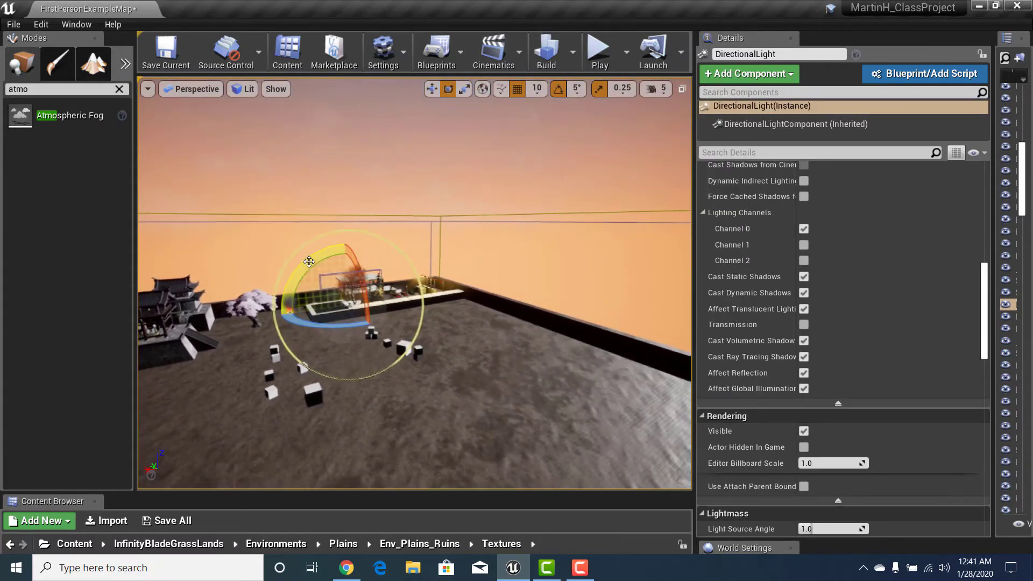
drag(309, 261, 286, 308)
right_drag(286, 308, 232, 243)
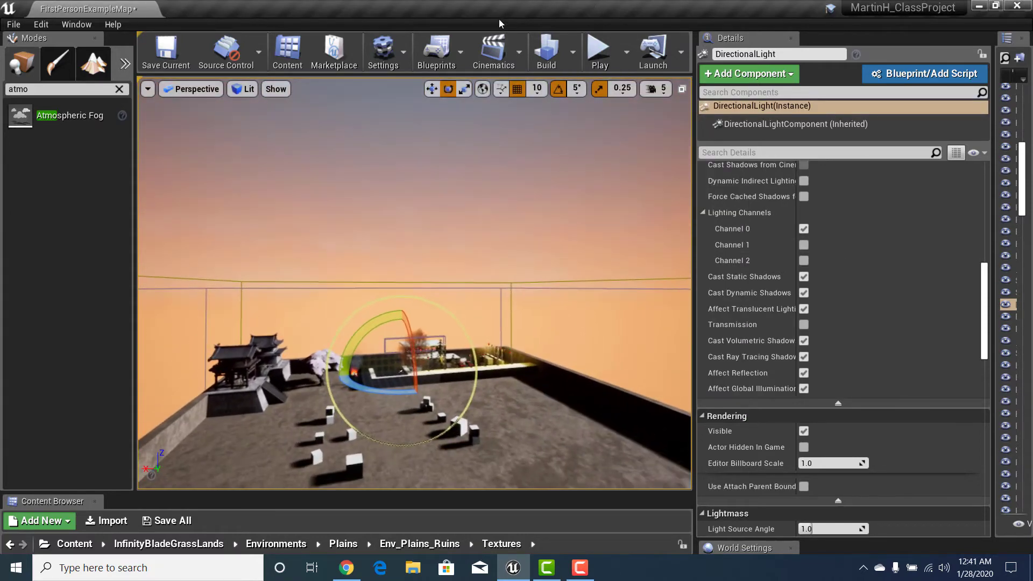
click(571, 52)
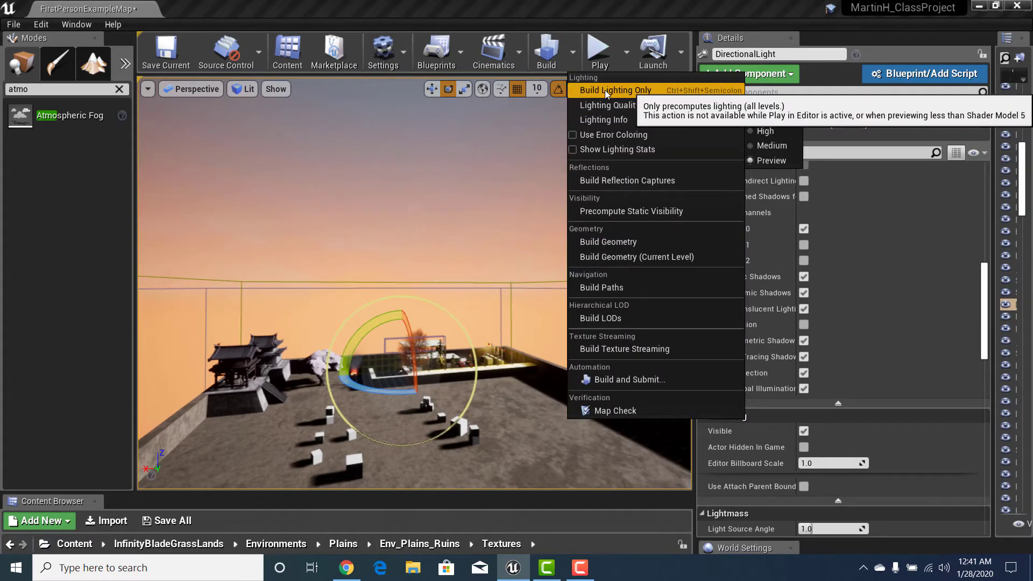
click(605, 90)
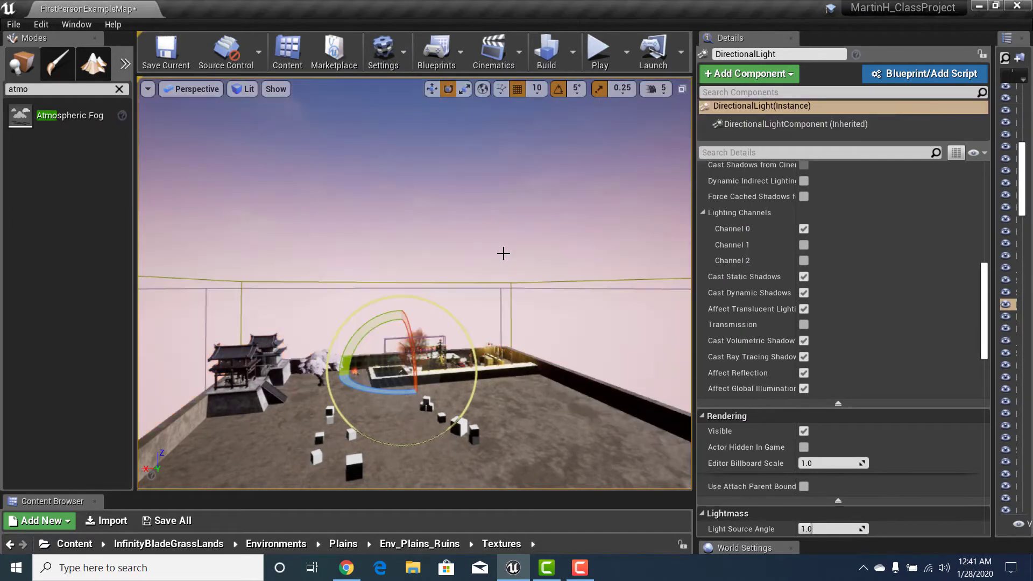
Examine the sky around the arena and look through the directional light's light, shadow, channel and rendering settings
right_drag(455, 348, 465, 259)
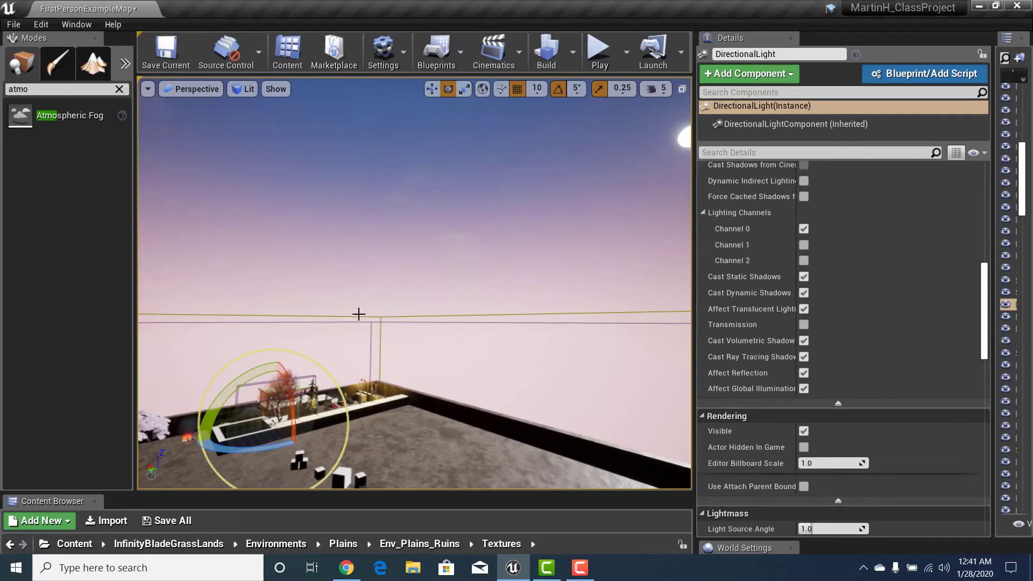
right_drag(358, 315, 478, 289)
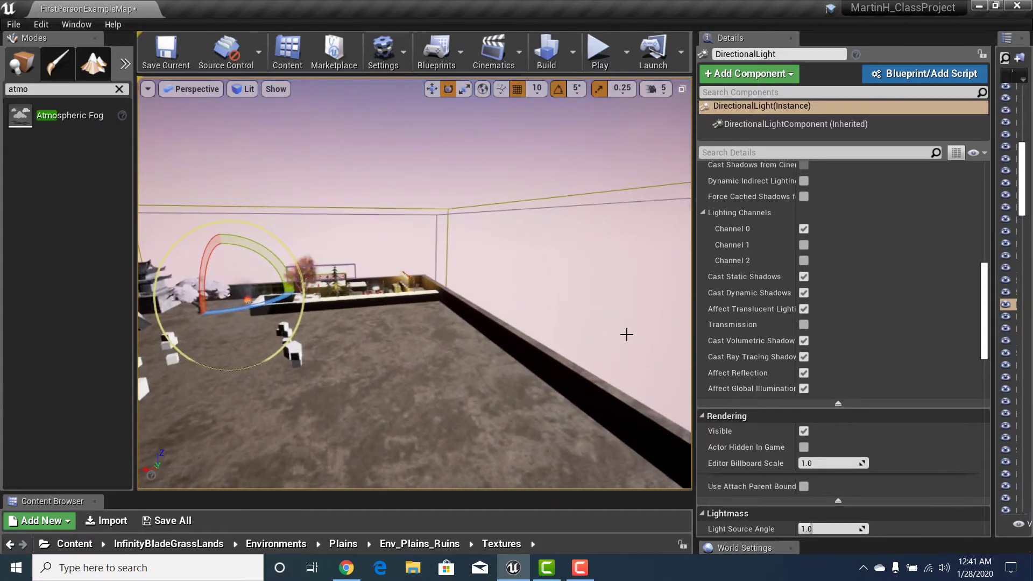
drag(983, 297, 975, 189)
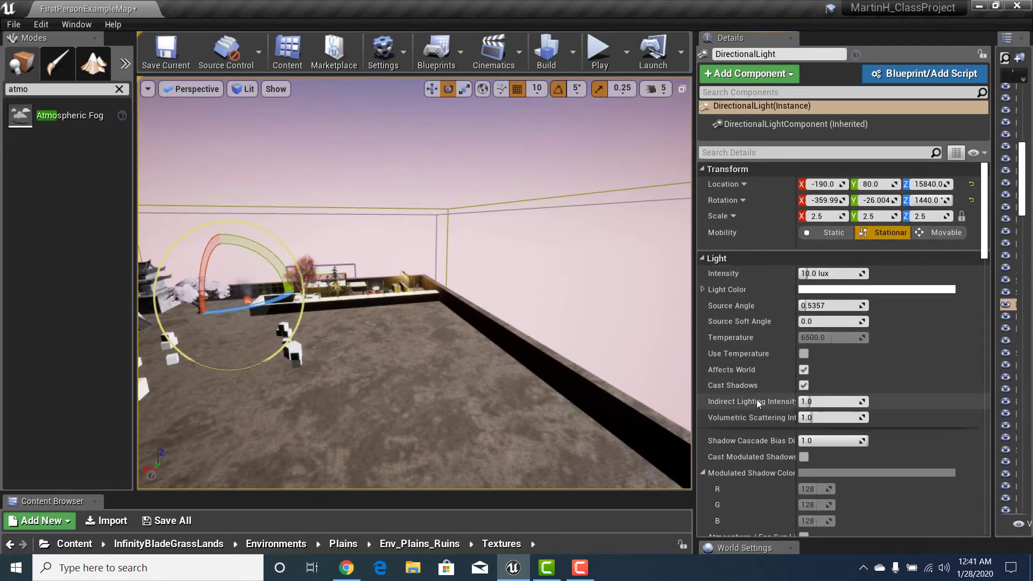
scroll(806, 397, down, 1)
scroll(816, 394, down, 9)
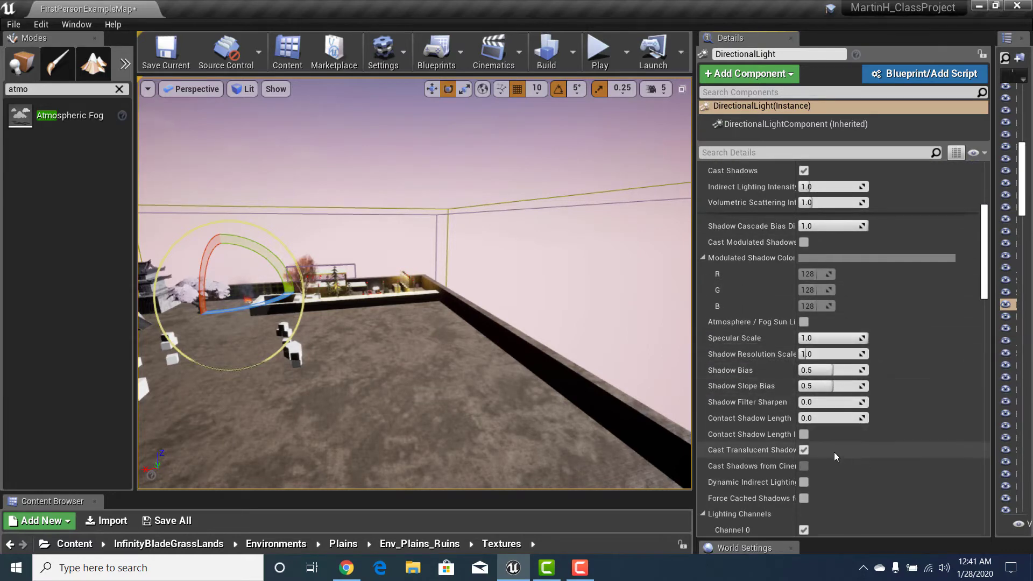
scroll(835, 454, down, 8)
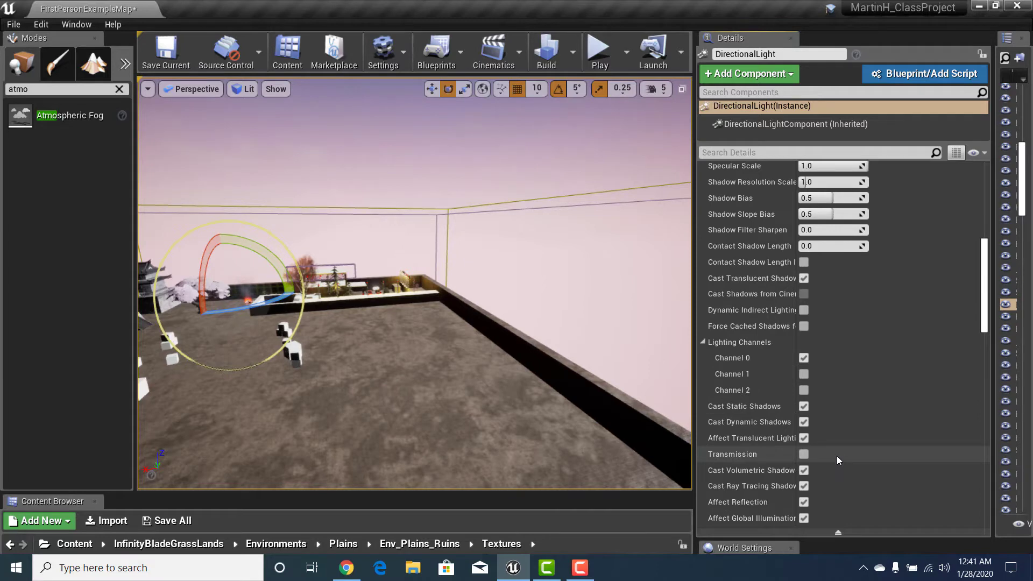
scroll(837, 457, down, 3)
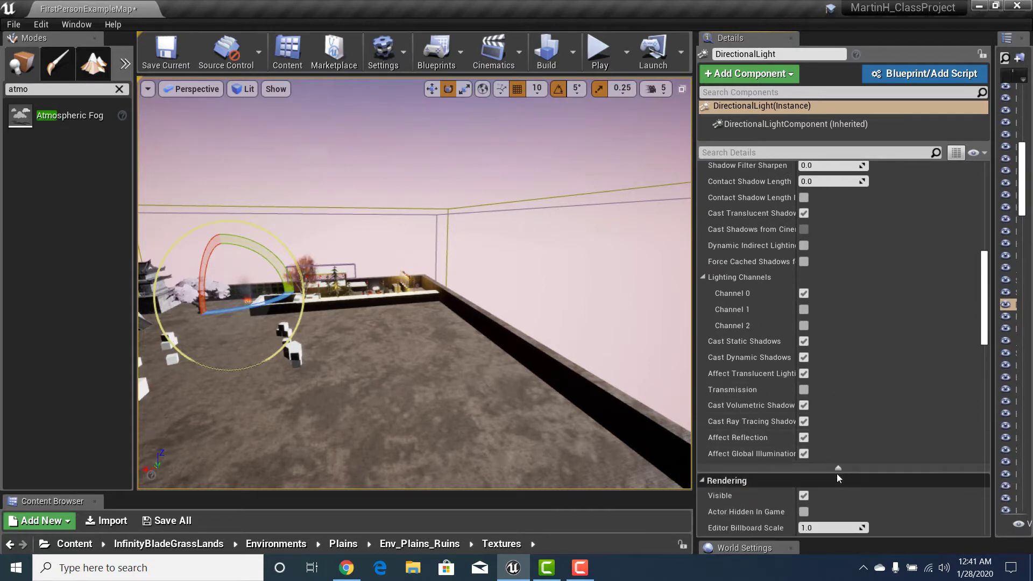
scroll(838, 476, down, 4)
scroll(838, 477, up, 12)
scroll(843, 476, up, 9)
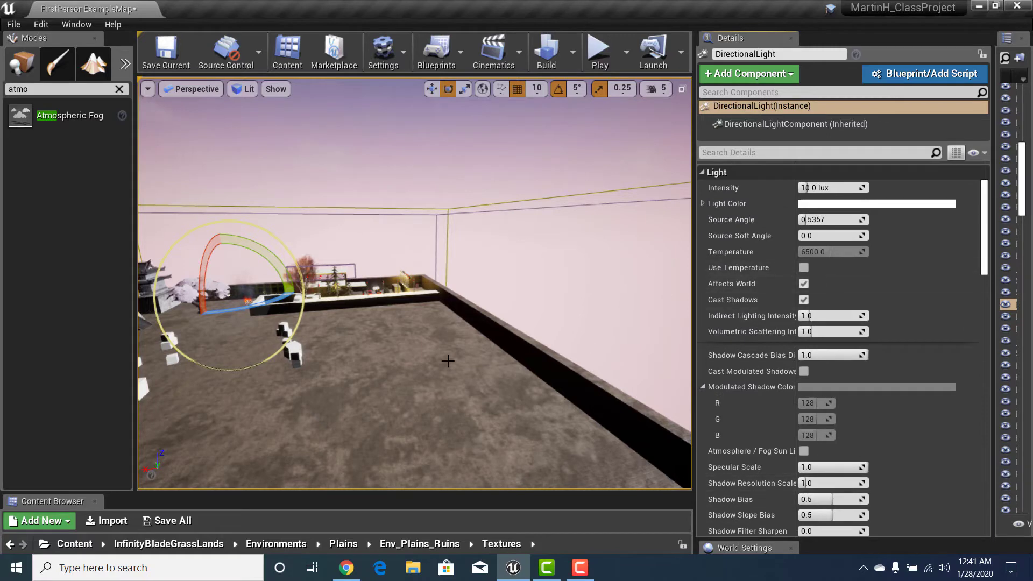
View the directional light's transform and inspect the RGB channels of its light color
right_drag(448, 361, 352, 347)
scroll(854, 323, up, 3)
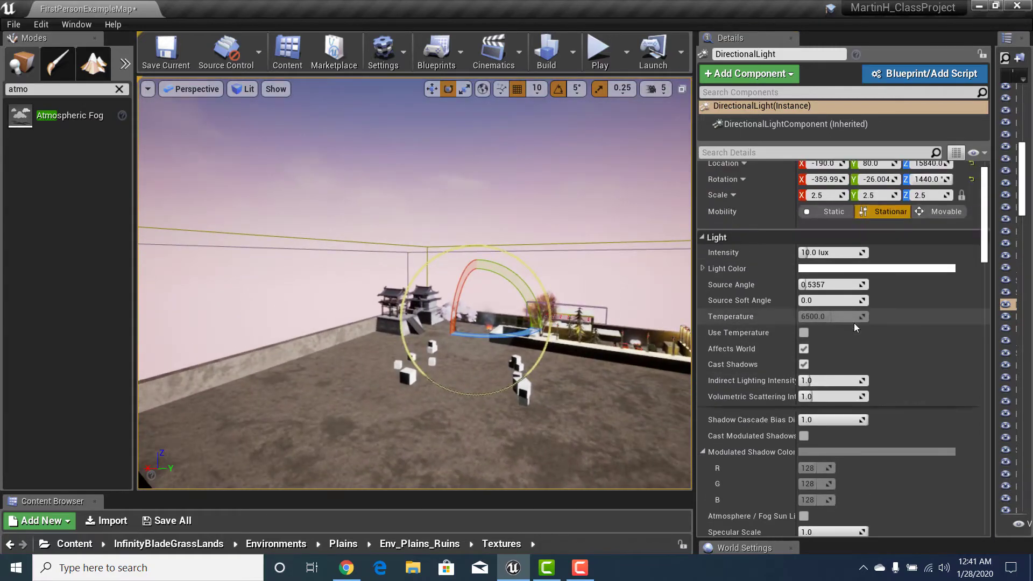
scroll(855, 323, up, 1)
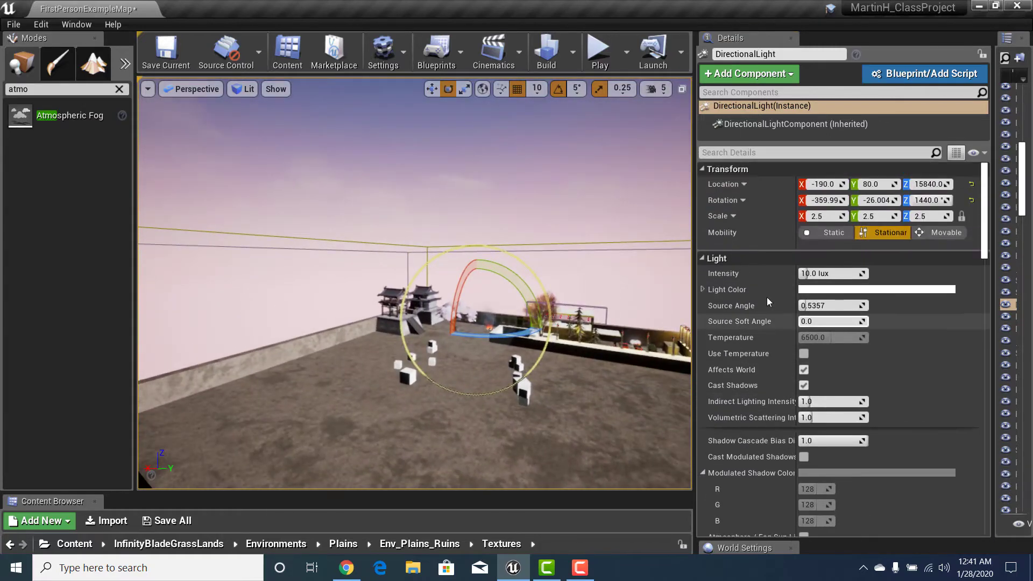
click(702, 289)
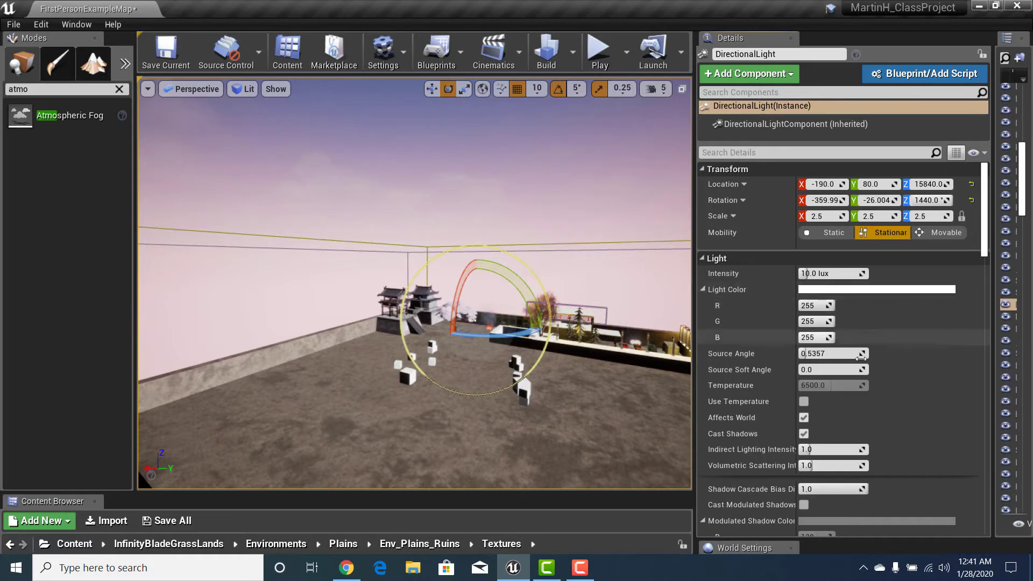
click(703, 290)
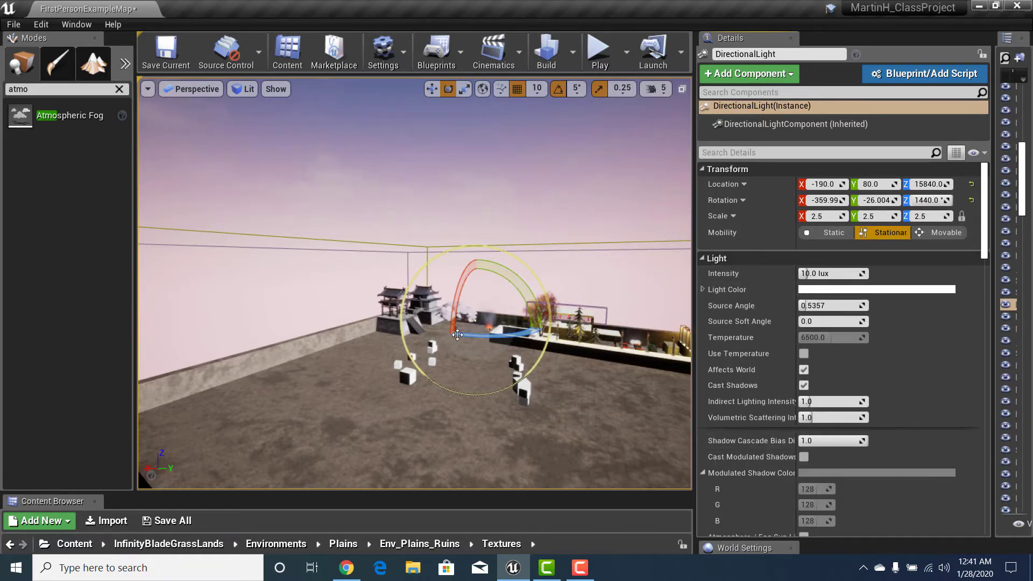
Select the sky sphere and examine its sky from several directions around the arena
right_drag(457, 335, 533, 147)
click(533, 148)
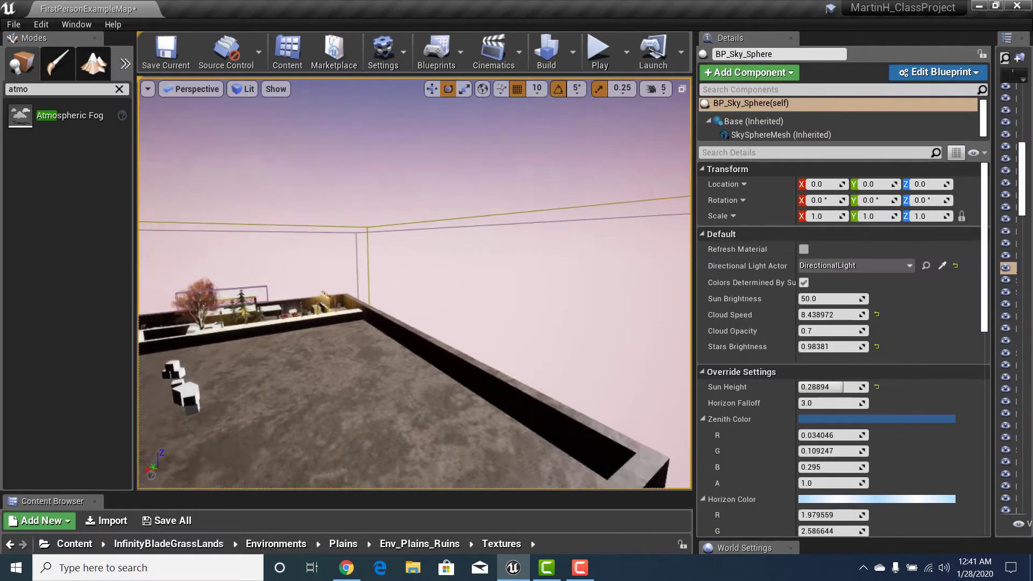
right_drag(511, 283, 468, 263)
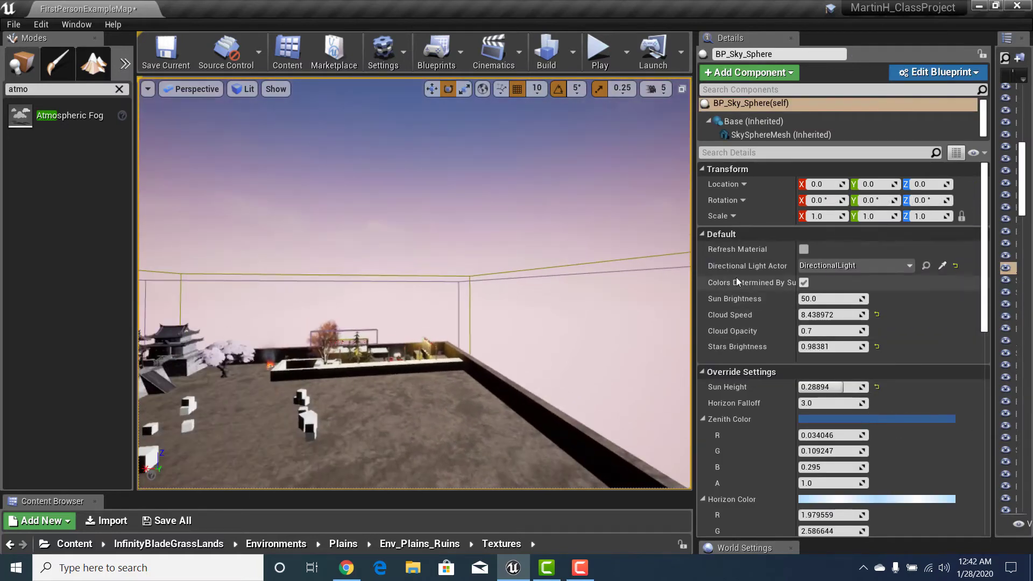
right_drag(439, 139, 445, 140)
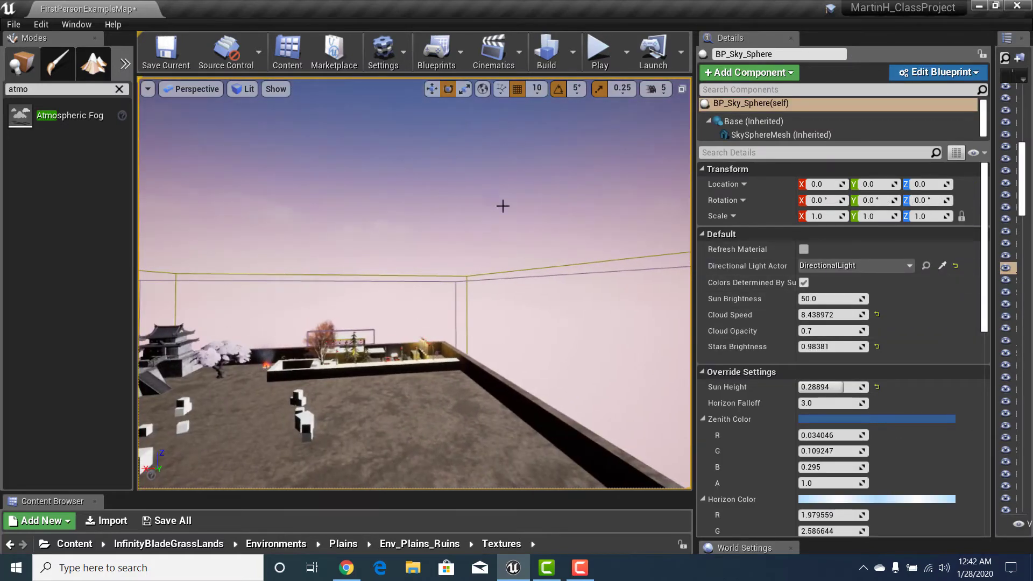
right_drag(384, 170, 403, 206)
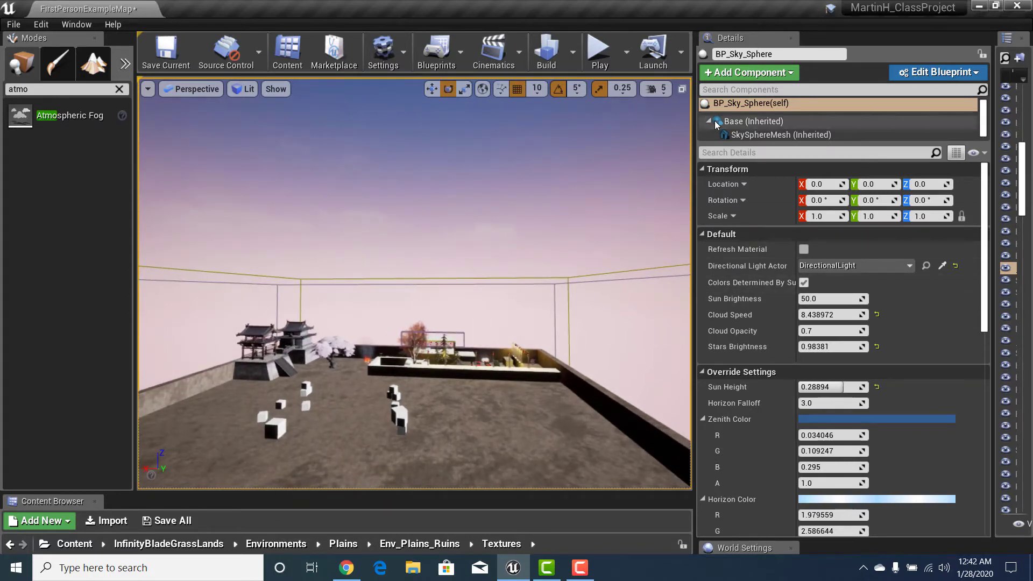
right_drag(454, 218, 613, 218)
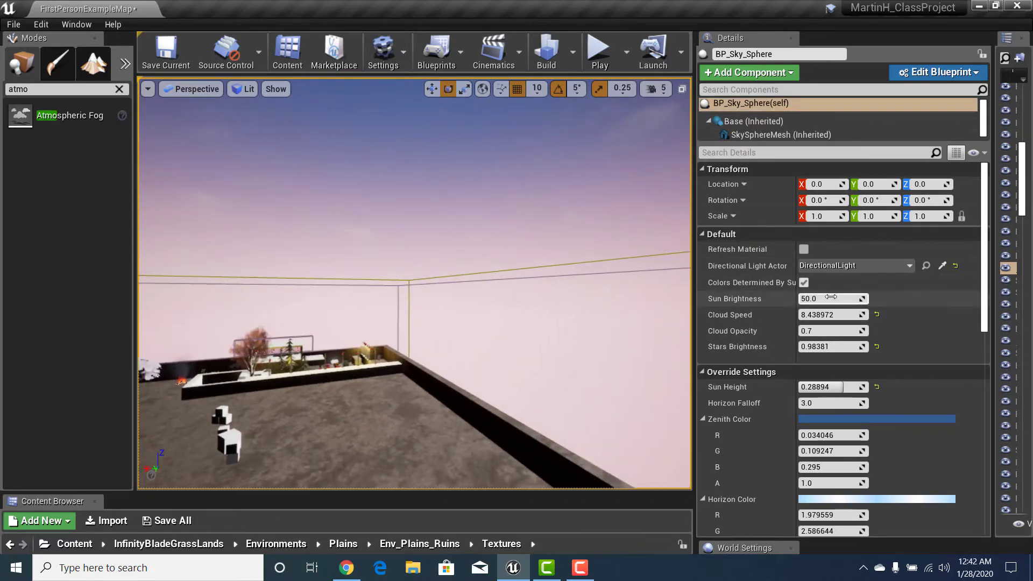
Switch the sky sphere's Colors Determined By Sun Position option off and back on to compare the sky colors
click(804, 282)
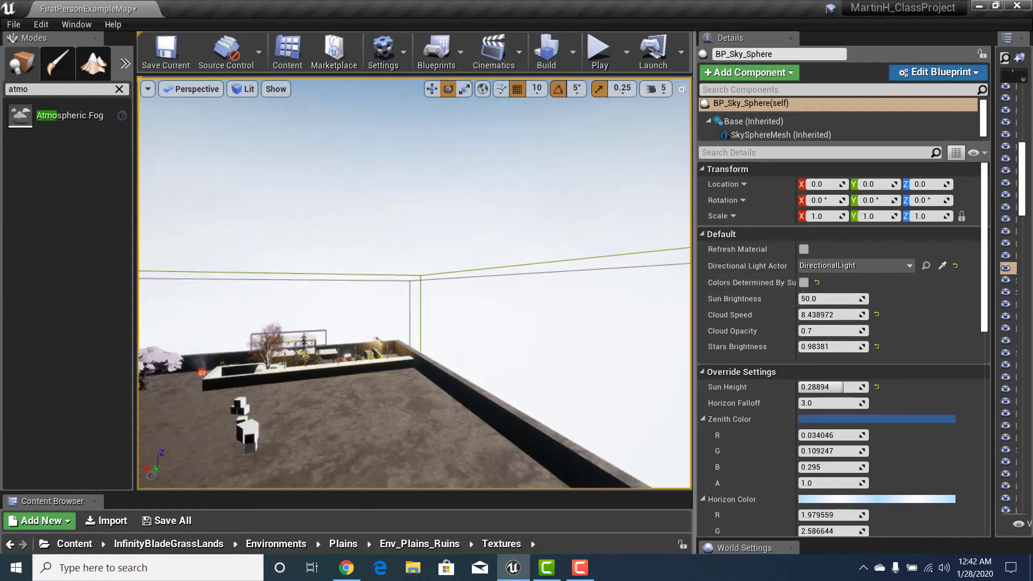
right_drag(415, 283, 444, 329)
click(804, 282)
Delete the directional light from the arena despite its reference from the sky sphere
right_drag(414, 282, 275, 339)
key(w)
key(w)
key(s)
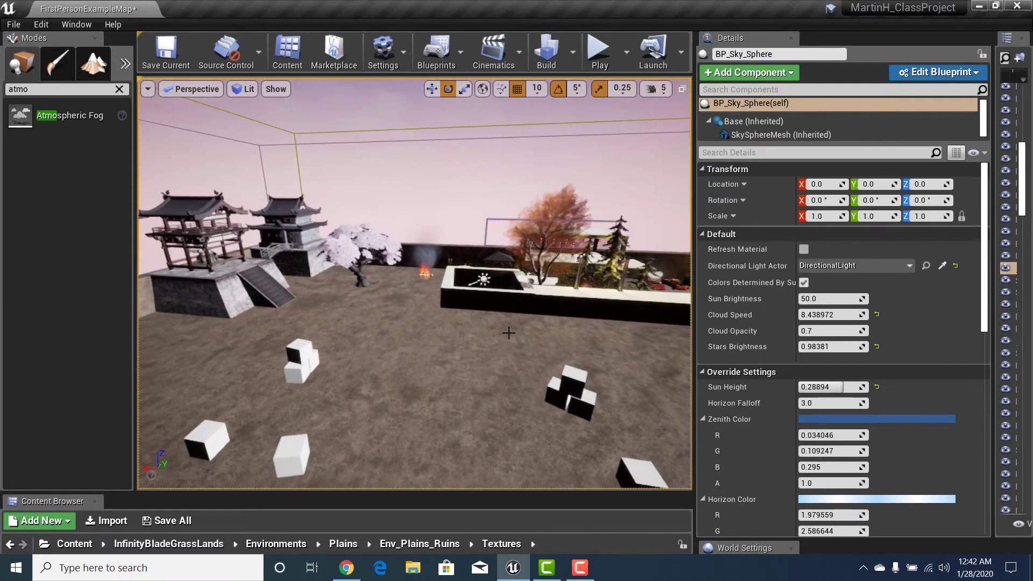
click(484, 280)
key(Delete)
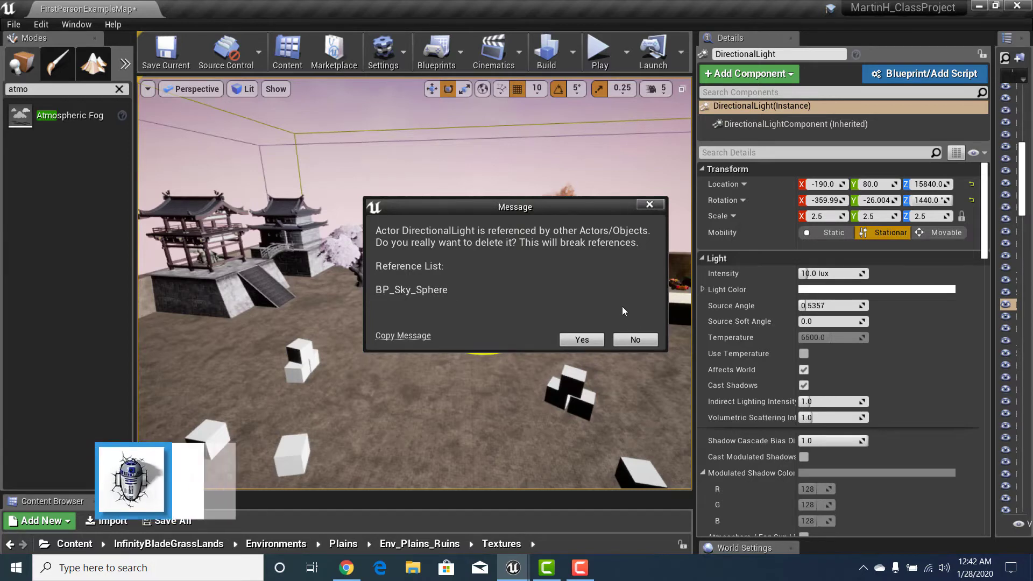
click(584, 340)
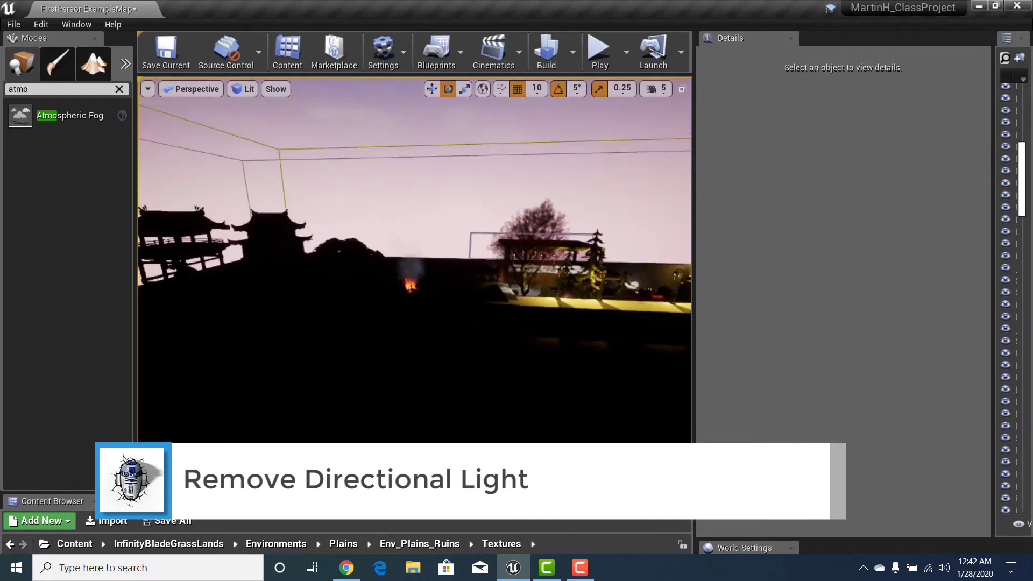
Select the sky sphere and set its Sun Height to -1.0 and Stars Brightness to -0.799047 for a starless night
right_drag(414, 259, 388, 328)
right_drag(569, 261, 487, 269)
click(461, 231)
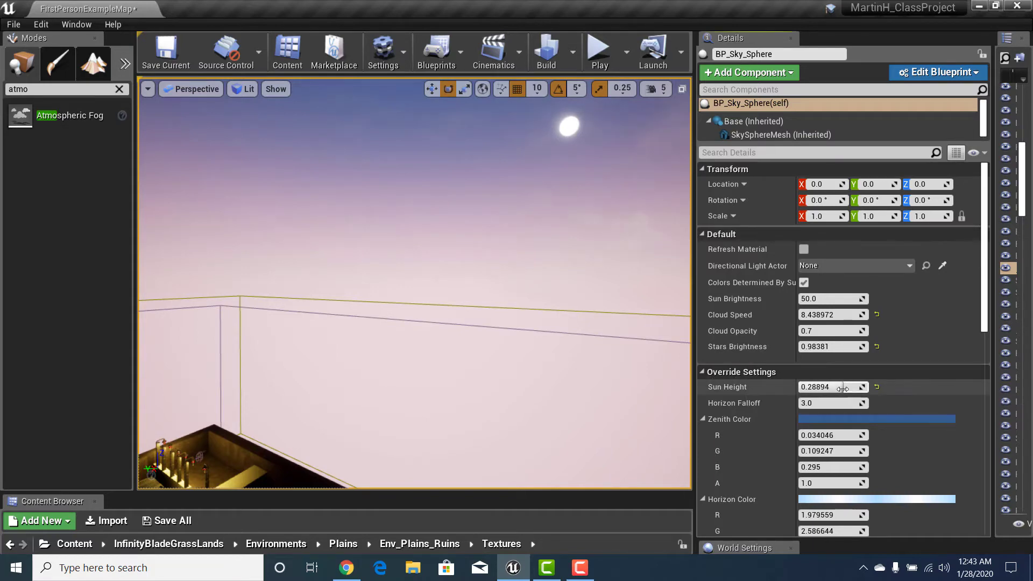
drag(842, 388, 799, 388)
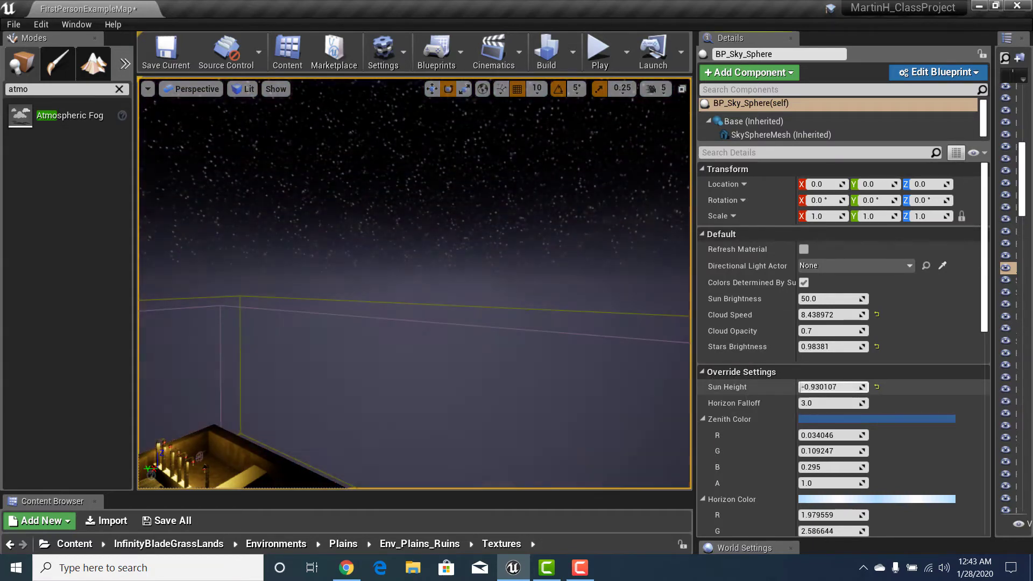
right_drag(524, 349, 403, 307)
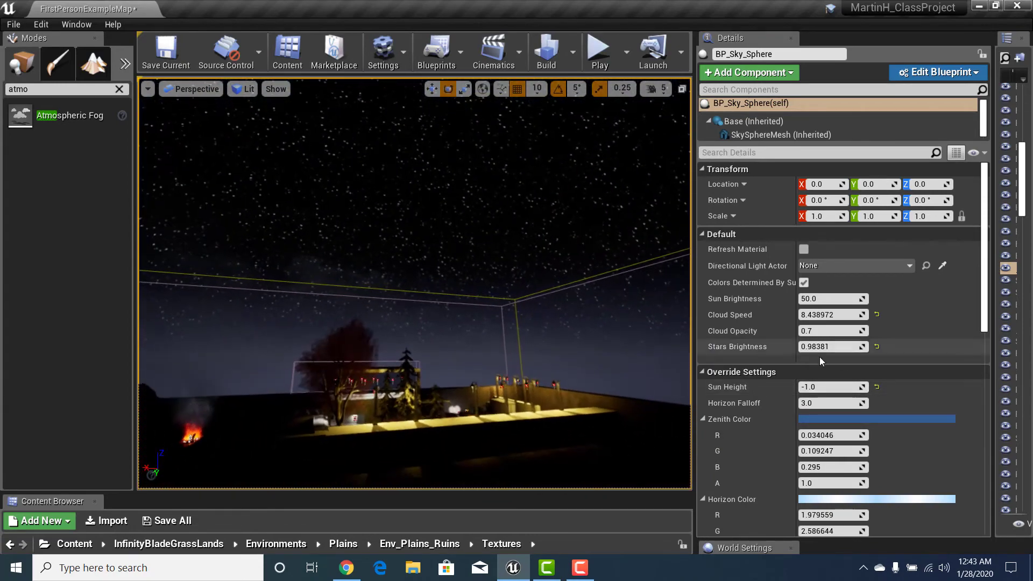
drag(842, 347, 810, 347)
right_drag(666, 347, 584, 371)
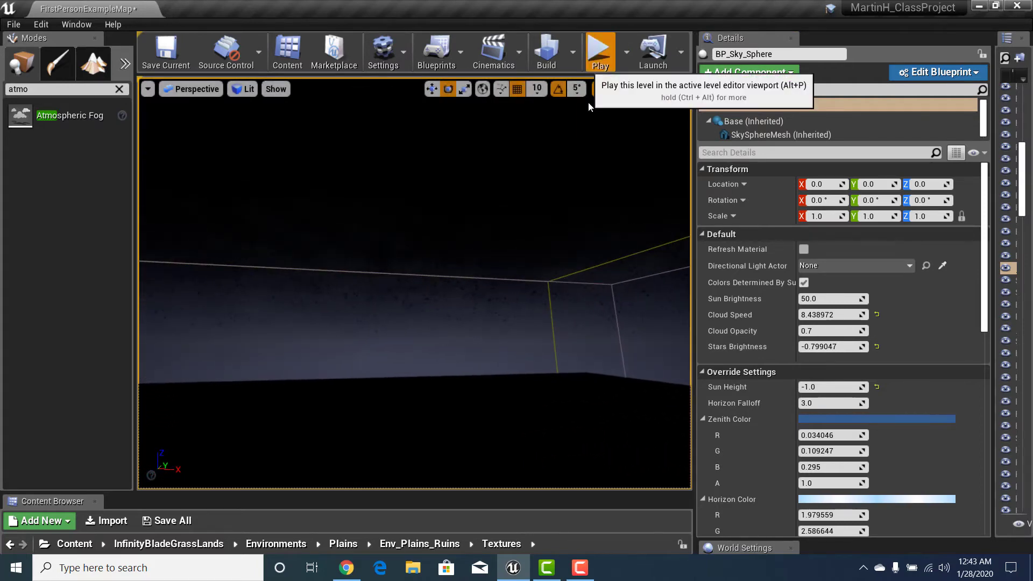
Play the level and walk through the lit building and dark outdoor area to check the night lighting, ending the play session
click(599, 53)
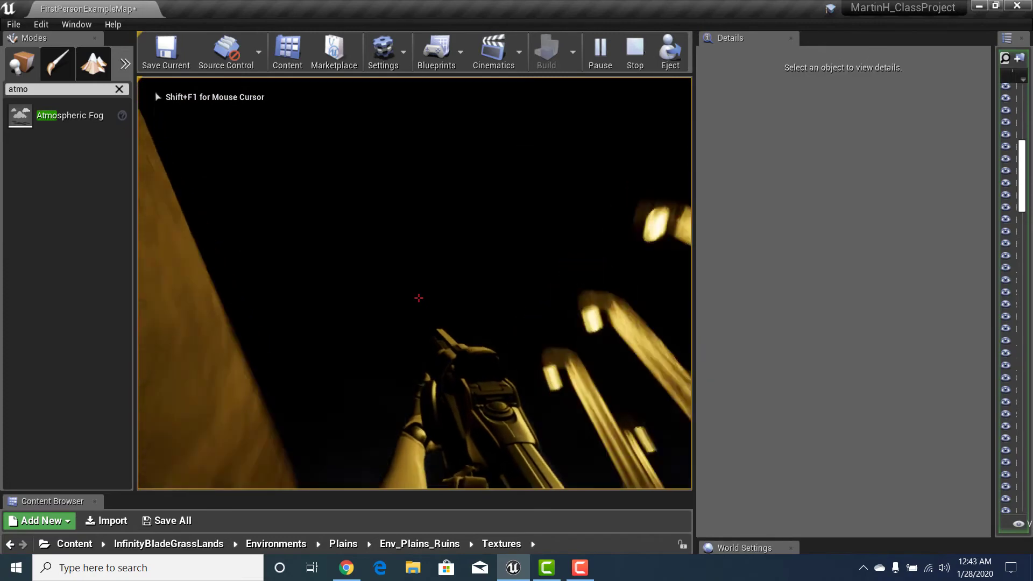
key(w)
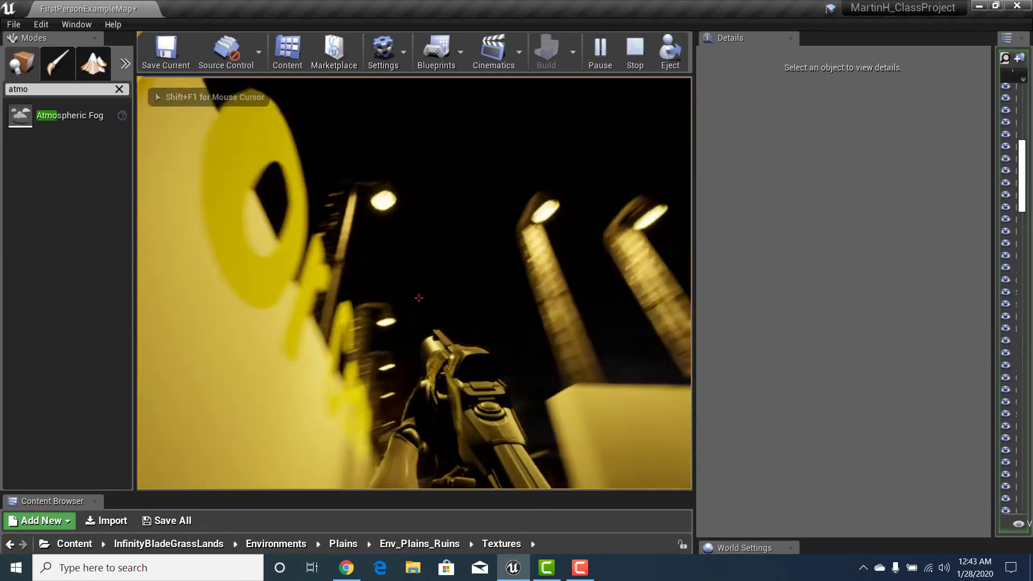
key(w)
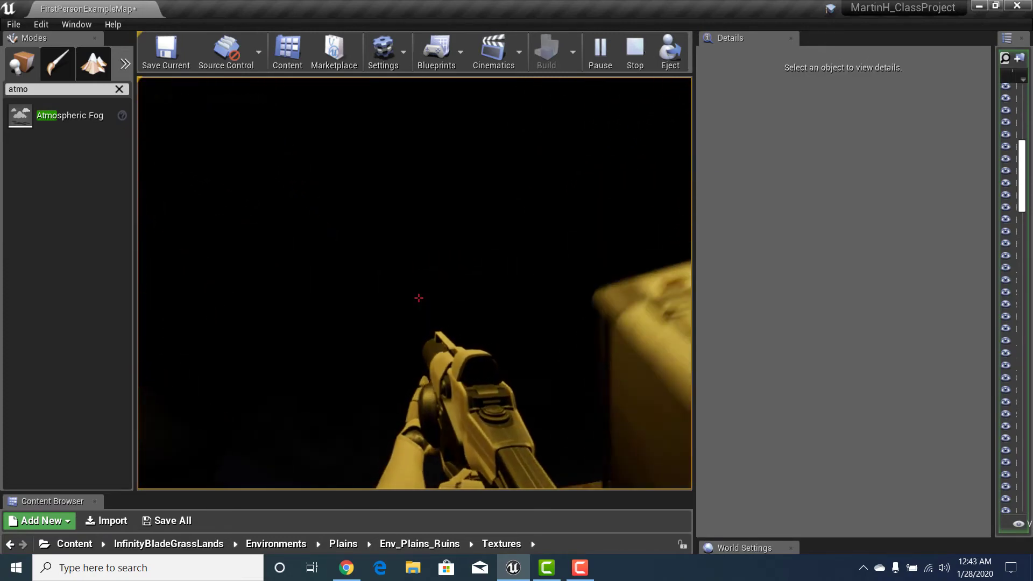
key(w)
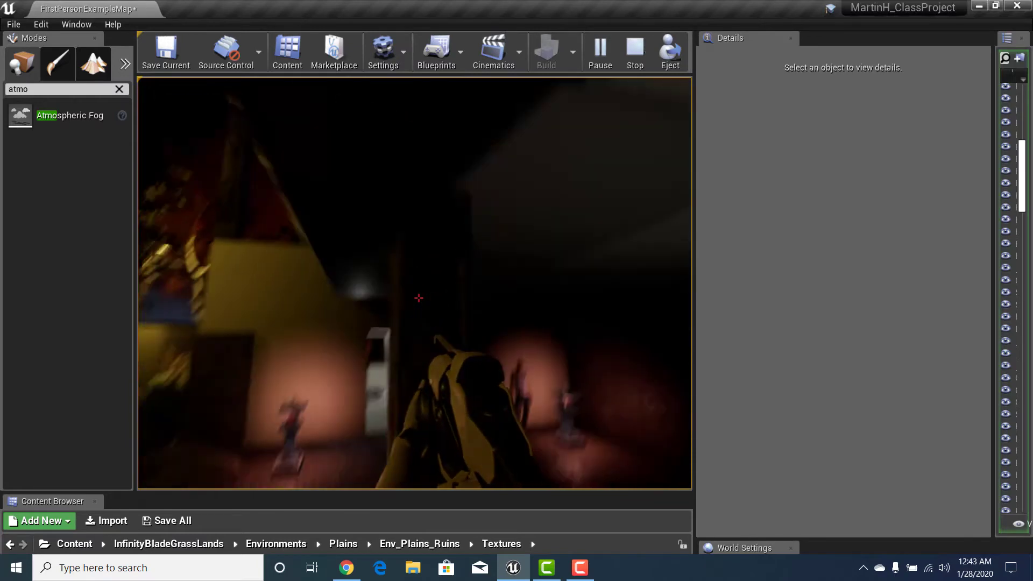
key(w)
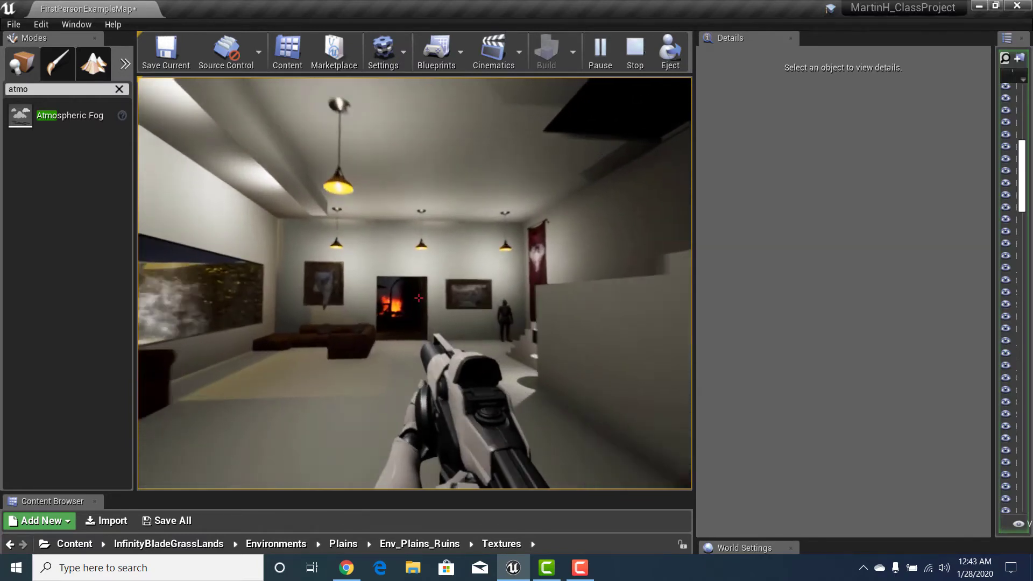
key(w)
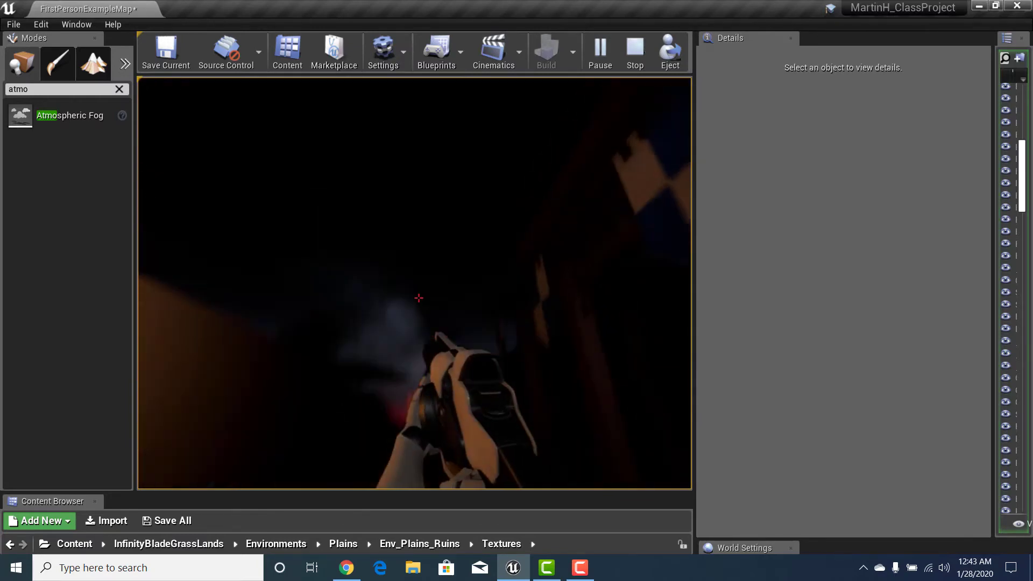
key(w)
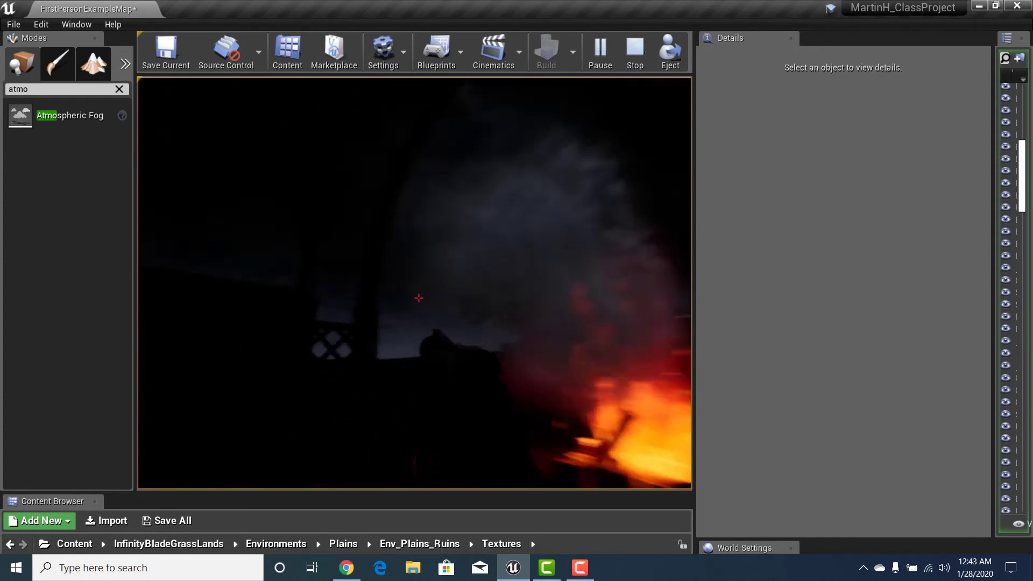
key(w)
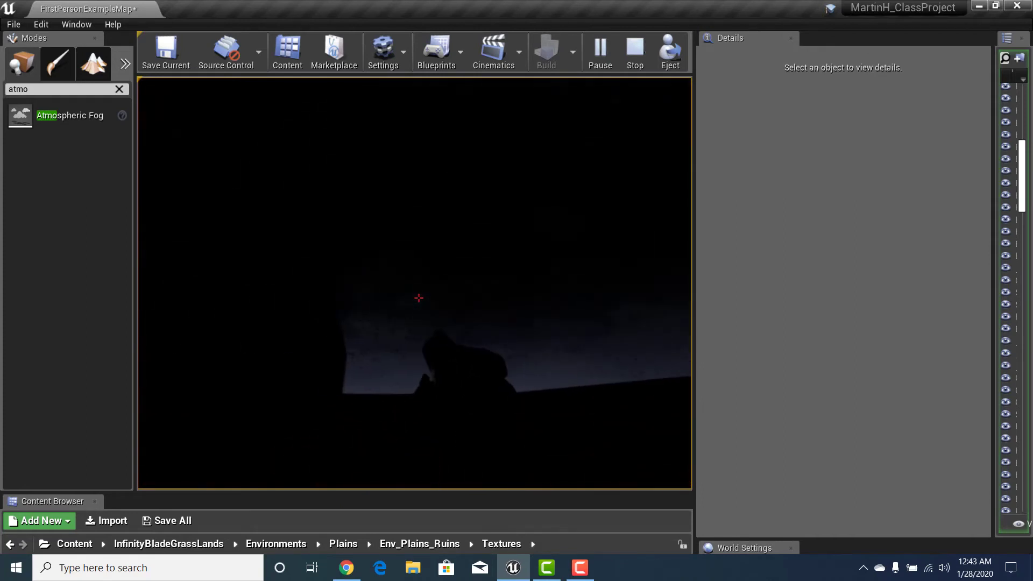
key(Escape)
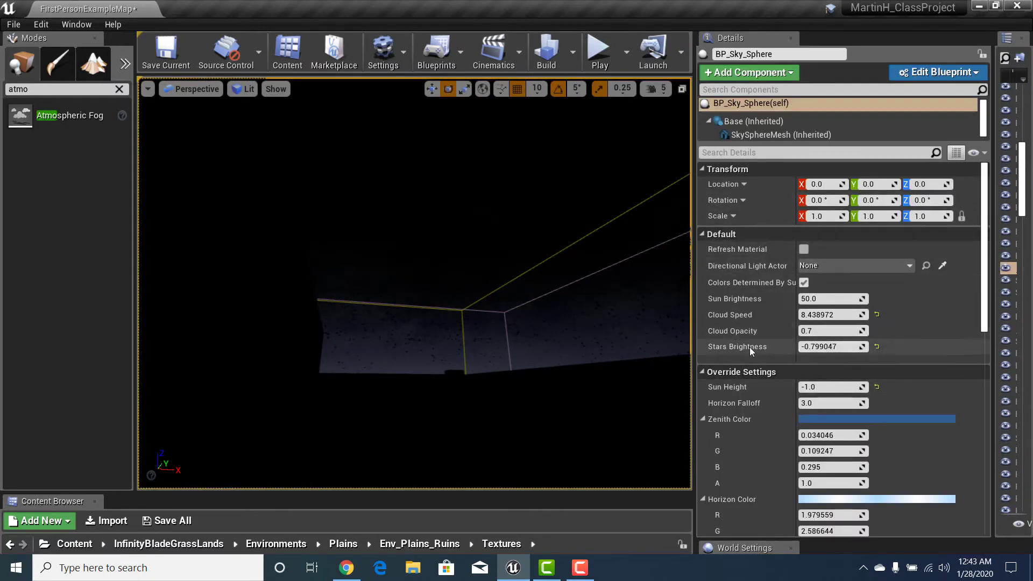
Raise the sky sphere's Stars Brightness, trying an extreme value before bringing it down to about 6.3
drag(823, 347, 947, 347)
drag(806, 348, 886, 347)
right_drag(414, 283, 385, 285)
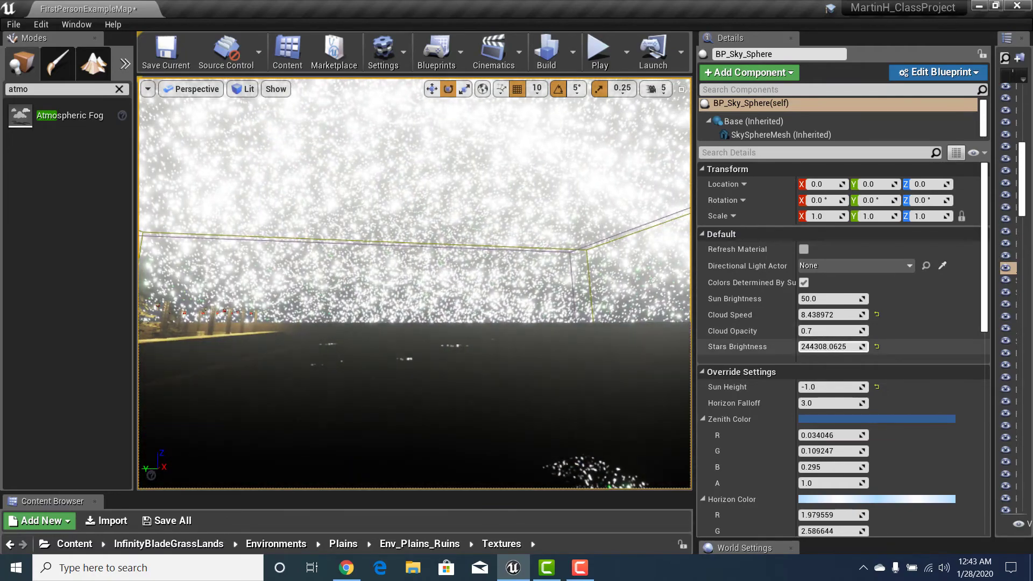
mouse_move(838, 350)
mouse_down()
mouse_move(780, 350)
mouse_move(832, 353)
mouse_up()
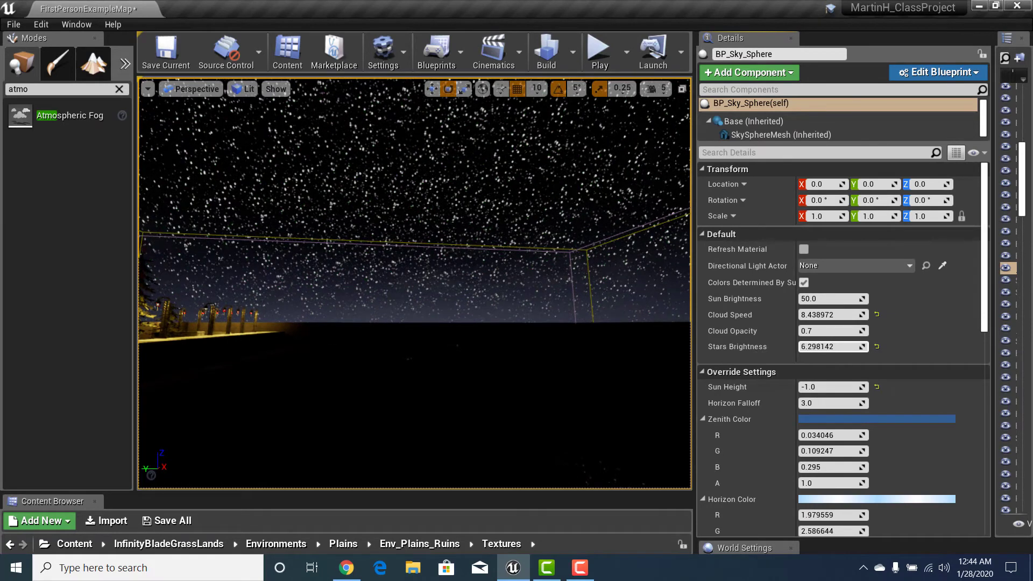
Play the level to check the brighter stars above the lamp posts, ending the play session
click(599, 50)
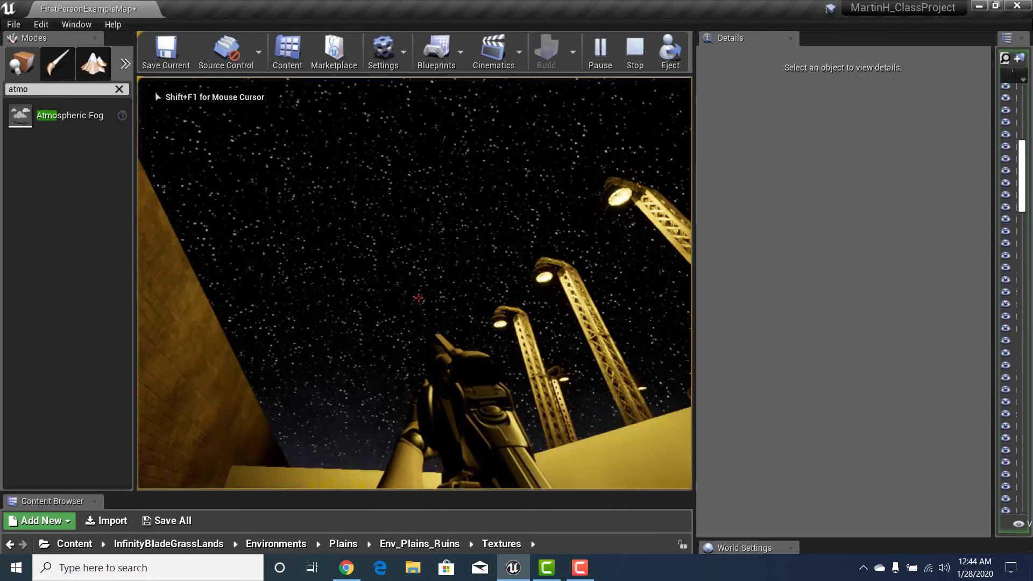
key(Escape)
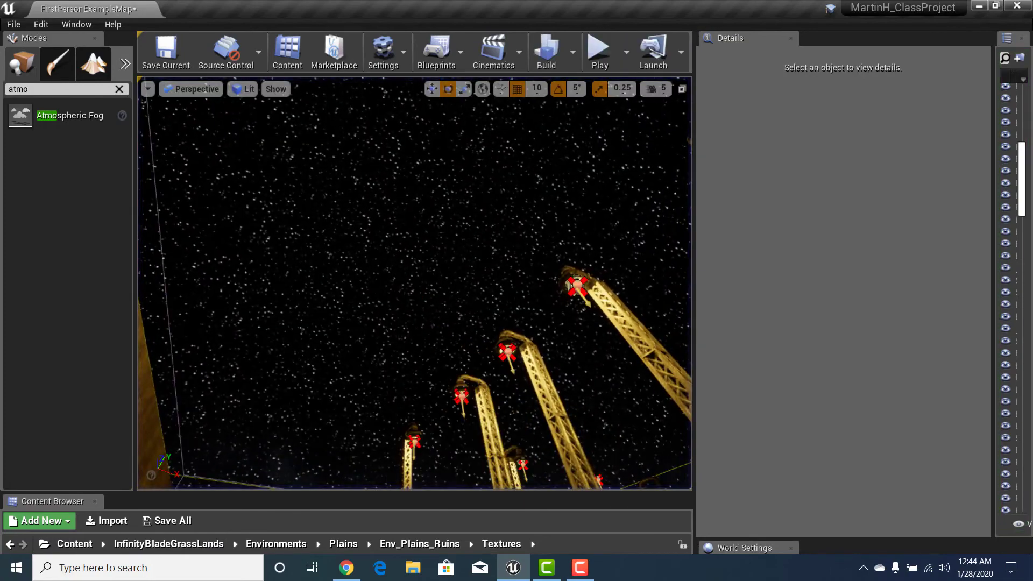
right_drag(414, 283, 468, 283)
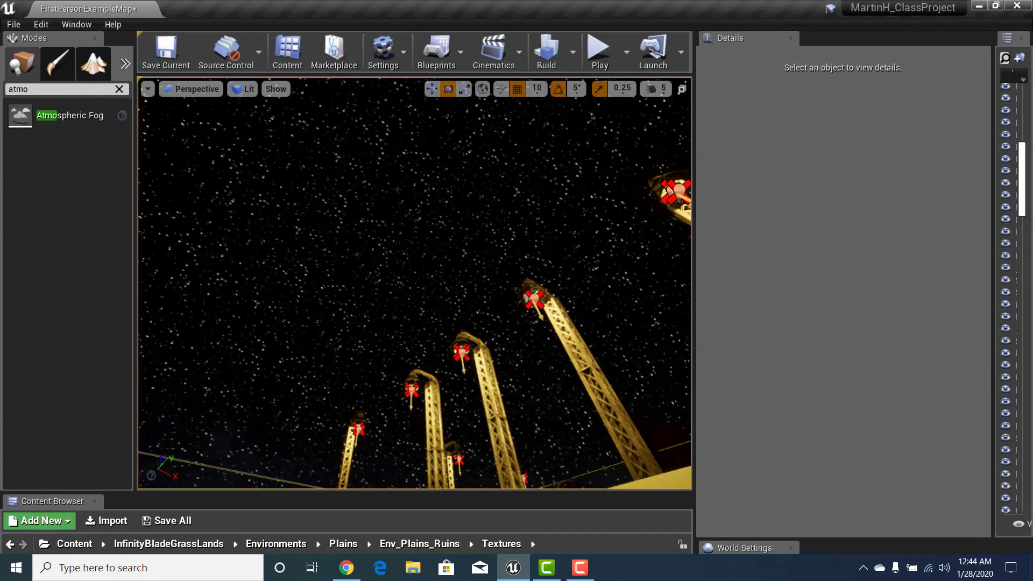
Select the sky sphere and lower its Stars Brightness to about 0.335
click(414, 232)
drag(823, 347, 817, 347)
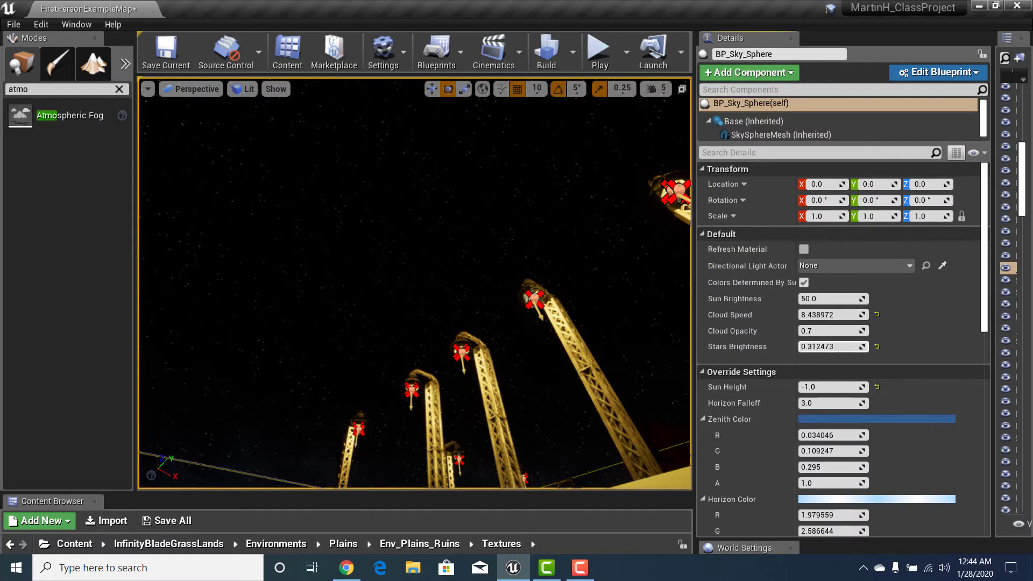
right_drag(414, 283, 366, 253)
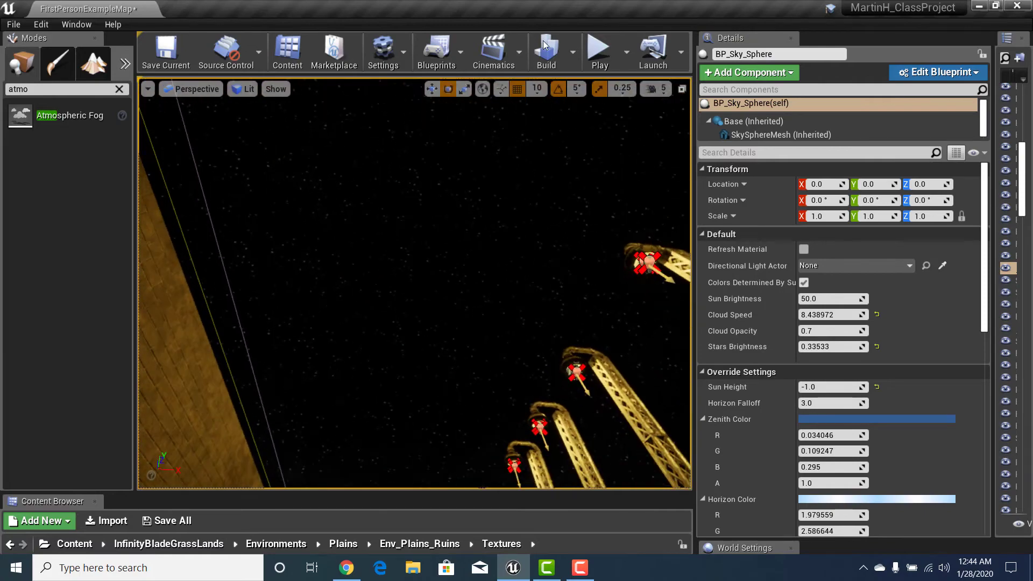
Play the level and walk through the lamp-lit passage to the parking area to check the dimmer night sky, ending the play session
click(598, 50)
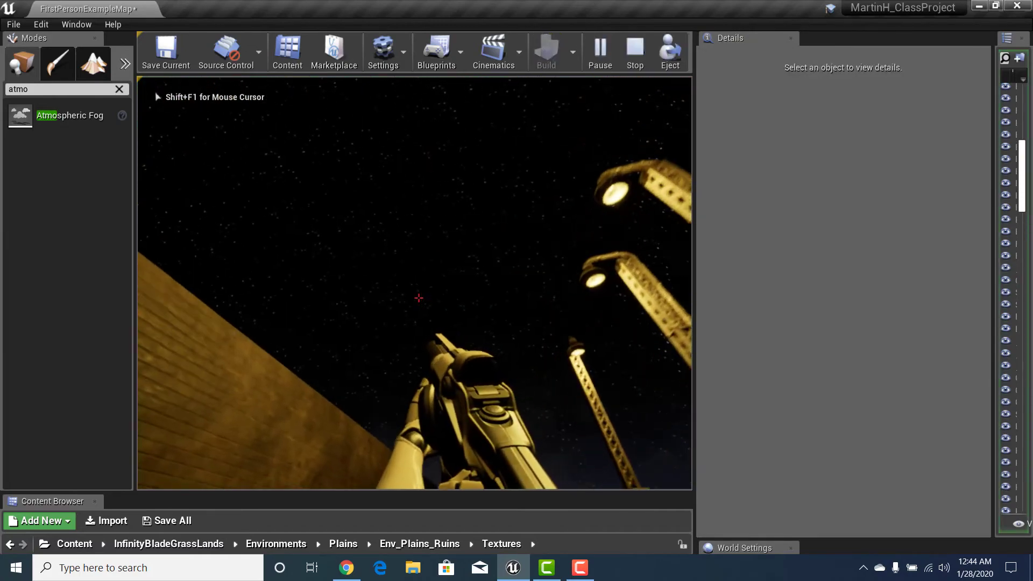
key(w)
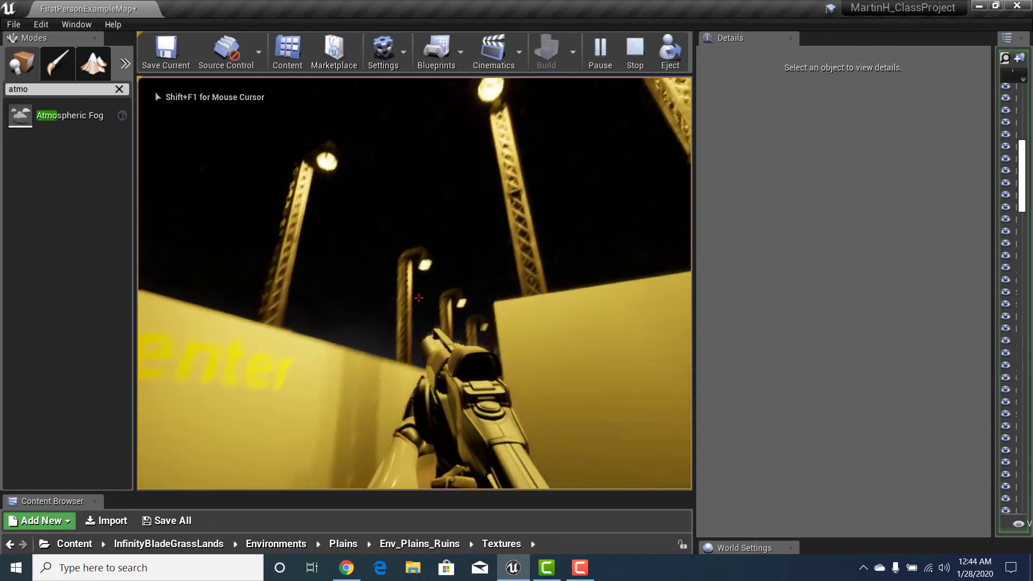
key(w)
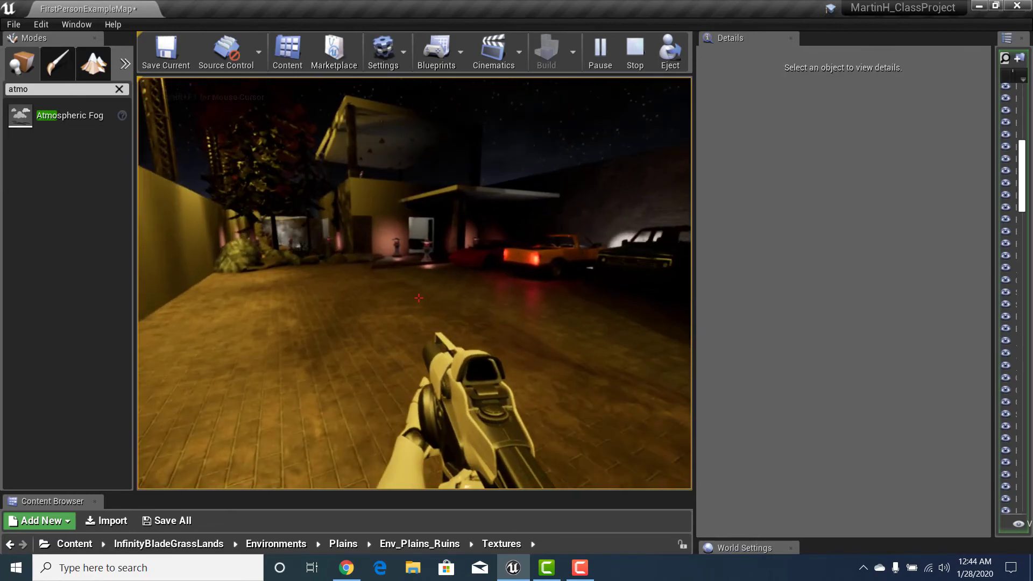
key(Escape)
right_drag(512, 323, 284, 188)
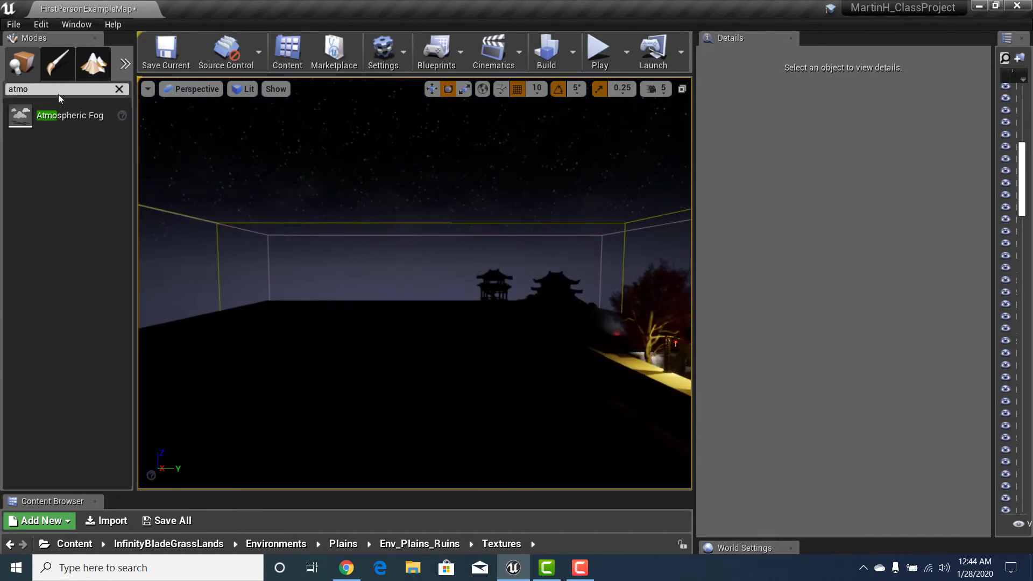
Clear the actor class search and widen the placement area so the names of the light types can be read
key(BackSpace)
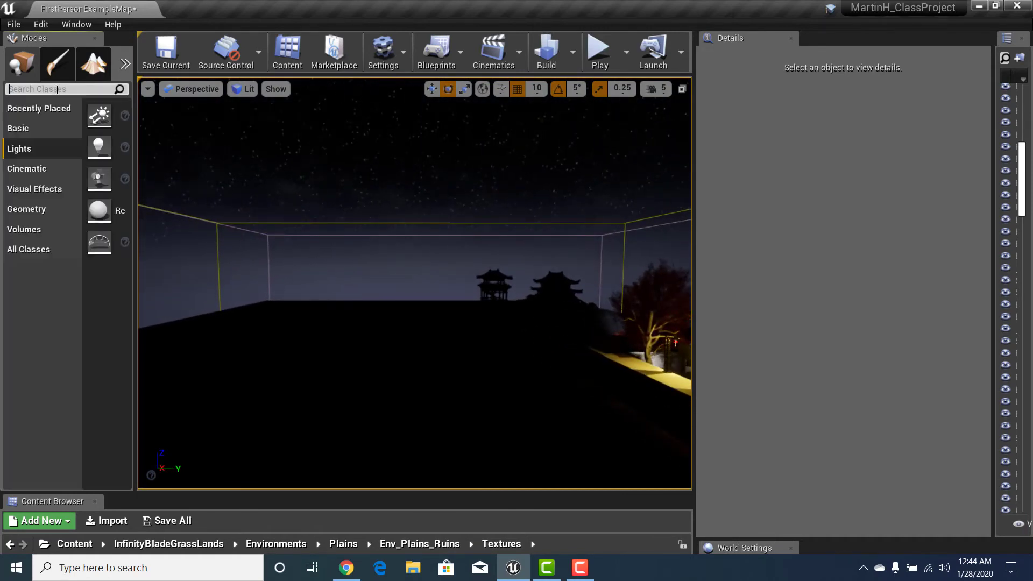
drag(135, 242, 273, 242)
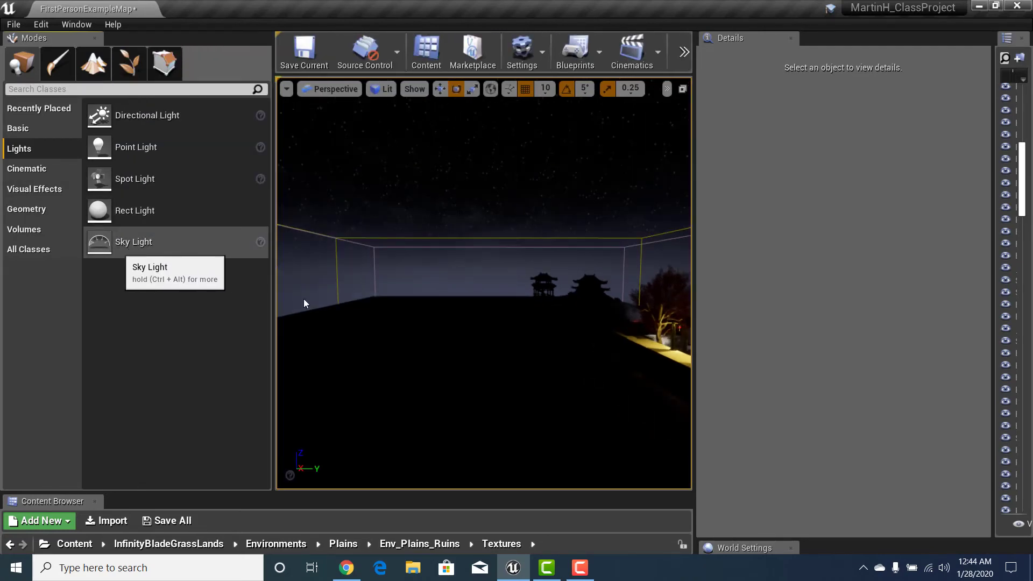
right_drag(304, 304, 374, 329)
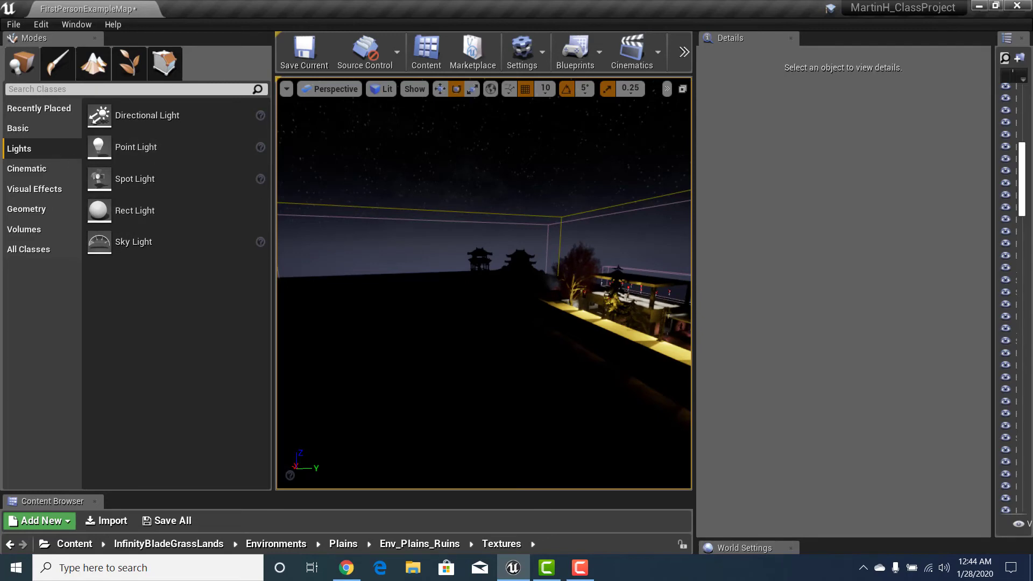
Select the sky sphere and raise its Stars Brightness to 1.085121
right_drag(552, 279, 1031, 236)
key(w)
key(s)
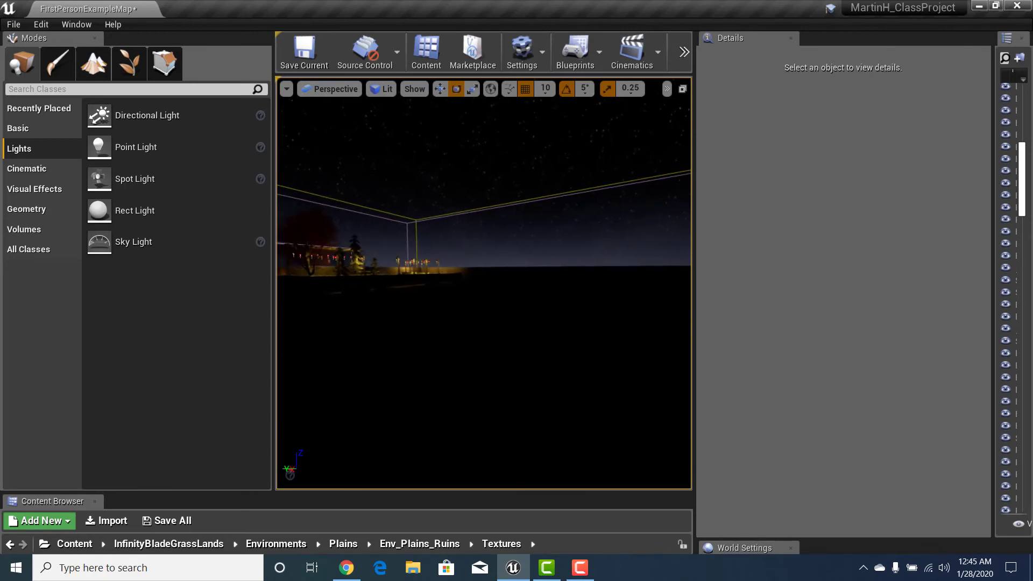
right_drag(485, 282, 457, 288)
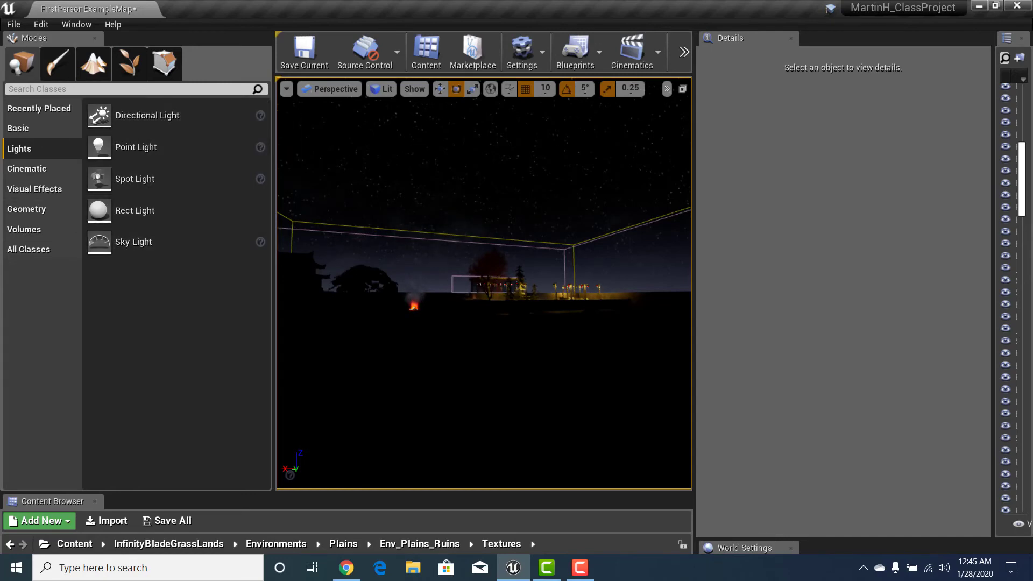
click(484, 161)
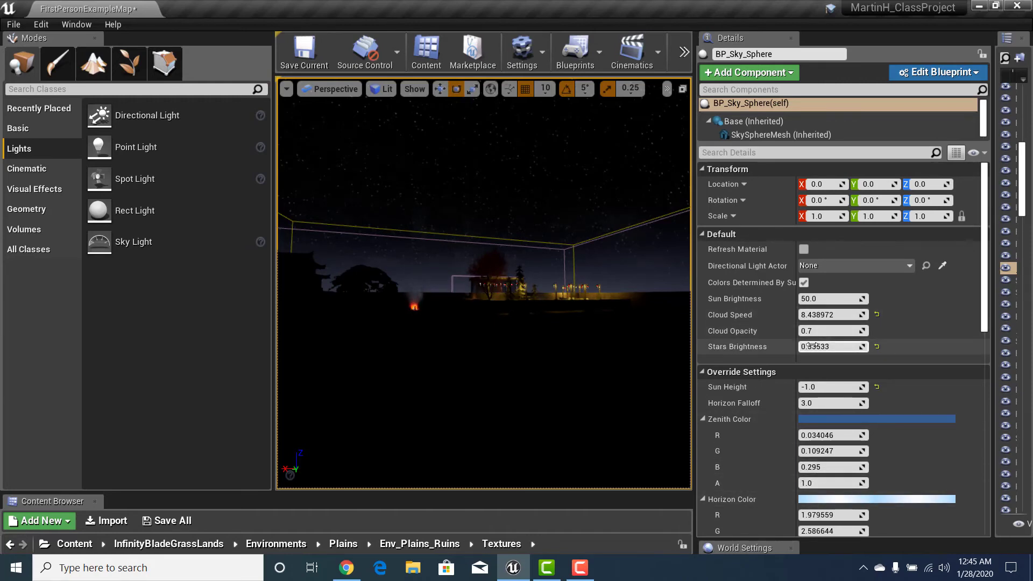
drag(832, 348, 840, 348)
right_drag(484, 280, 474, 256)
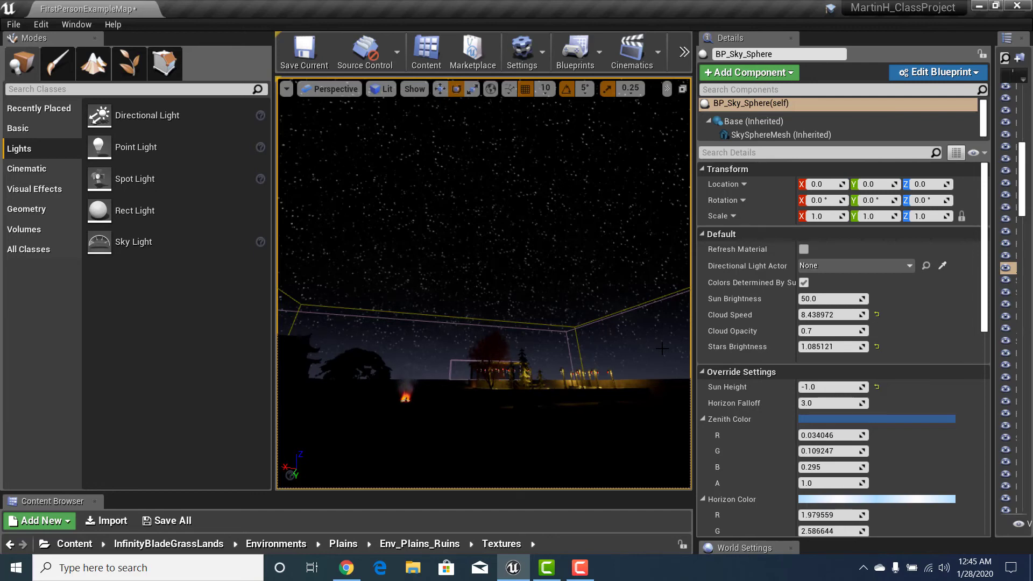
Switch the viewport to Unlit mode and move the single white cube across the ground beside the stacked cubes
key(w)
right_drag(557, 385, 554, 419)
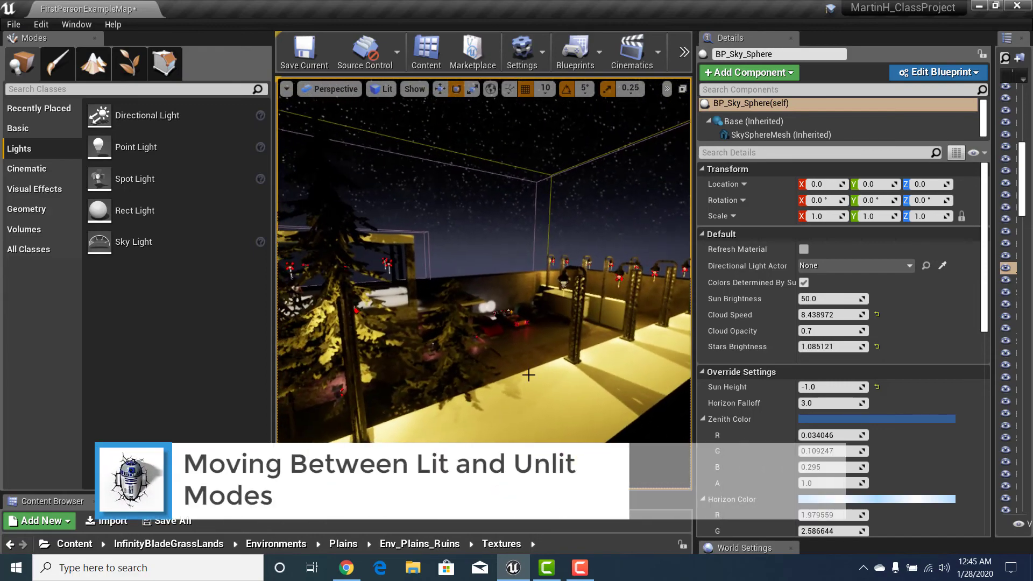
click(387, 89)
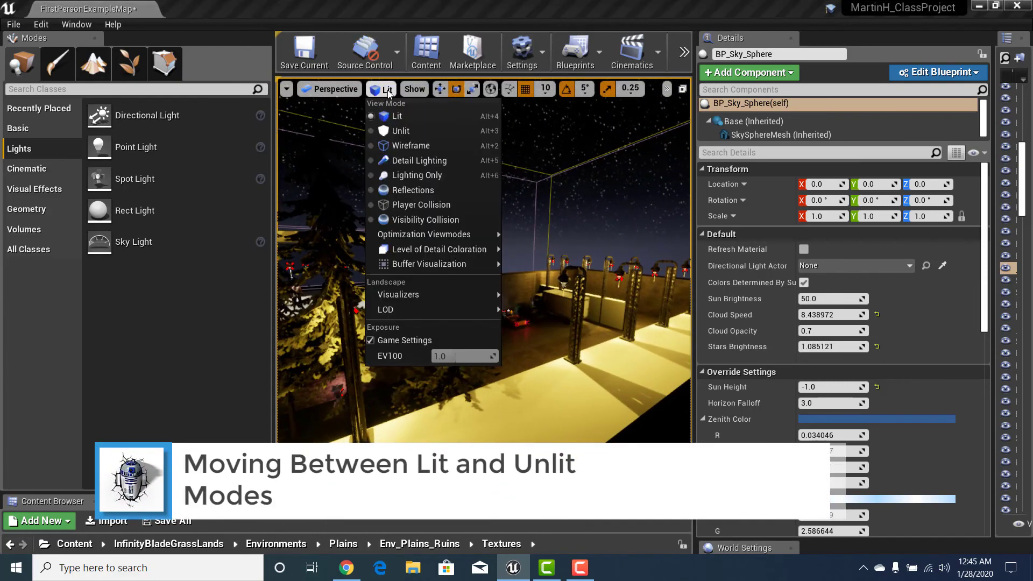
click(401, 131)
right_drag(485, 269, 413, 365)
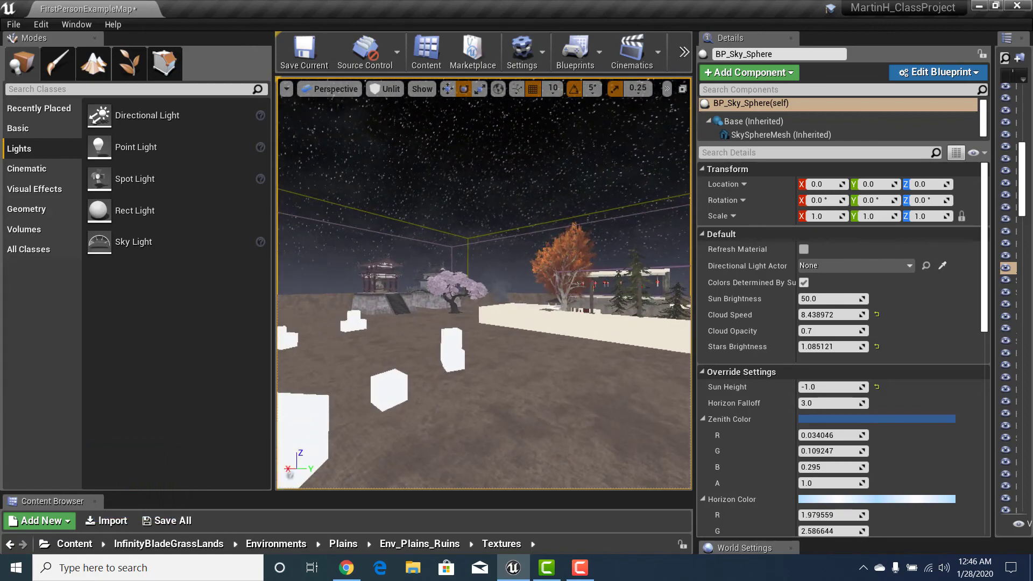
click(379, 401)
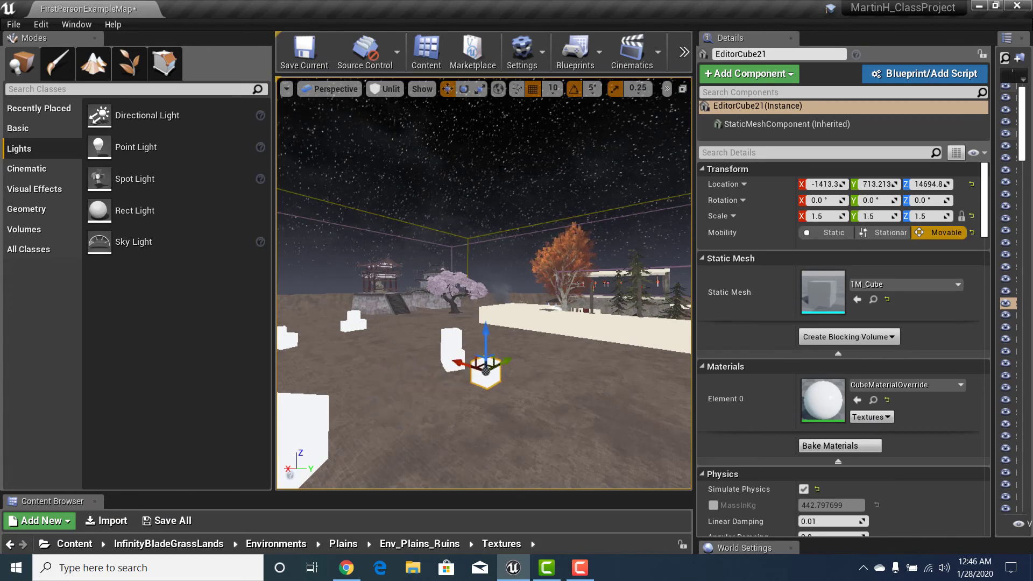
Return the viewport to Lit mode and try picking objects on the dark ground, including the main floor
click(387, 91)
click(397, 117)
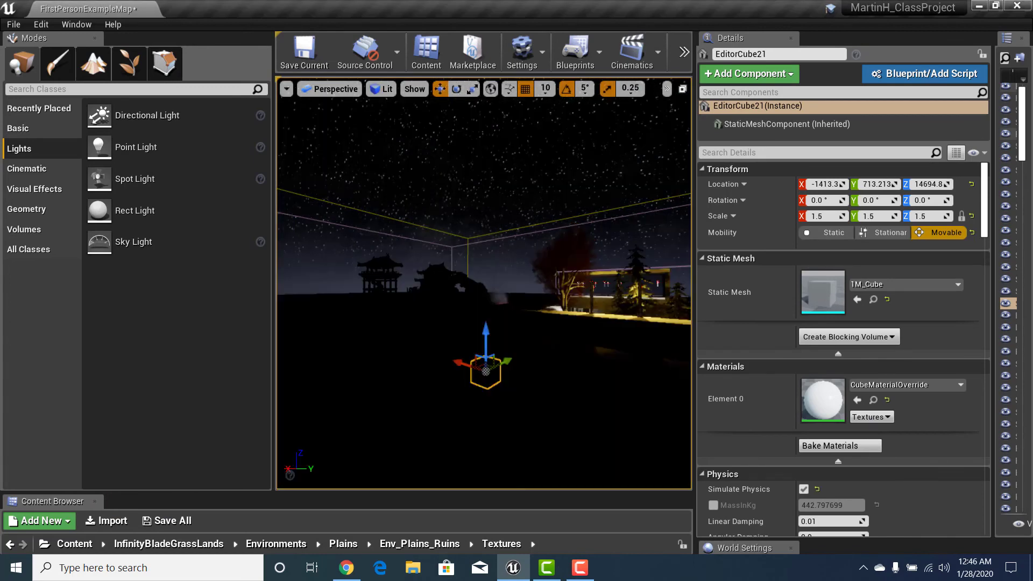
click(561, 419)
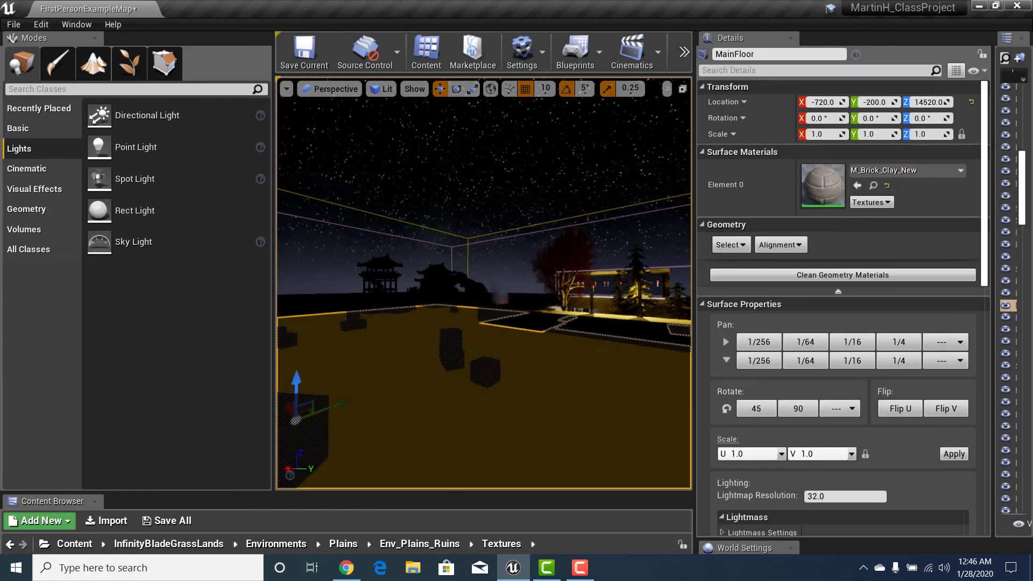
click(517, 369)
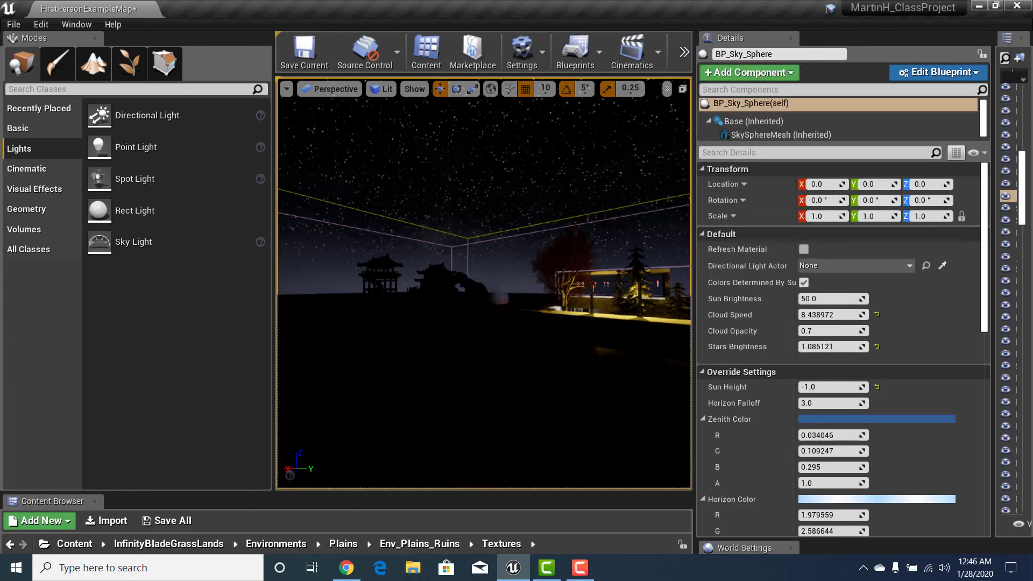
Switch the viewport to Unlit and back to Lit to compare how the arena looks in both modes
click(386, 89)
click(398, 131)
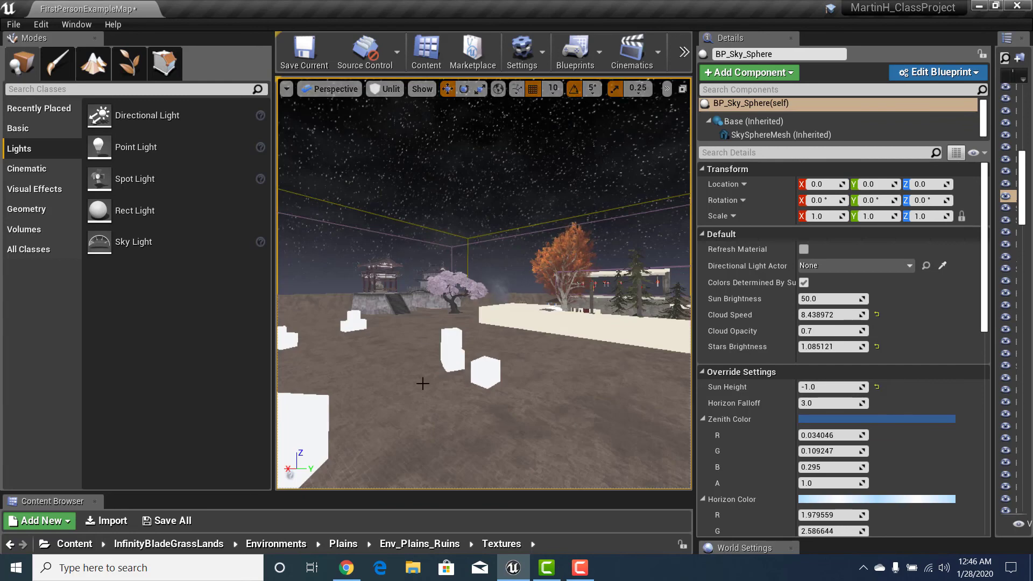
click(386, 89)
click(396, 117)
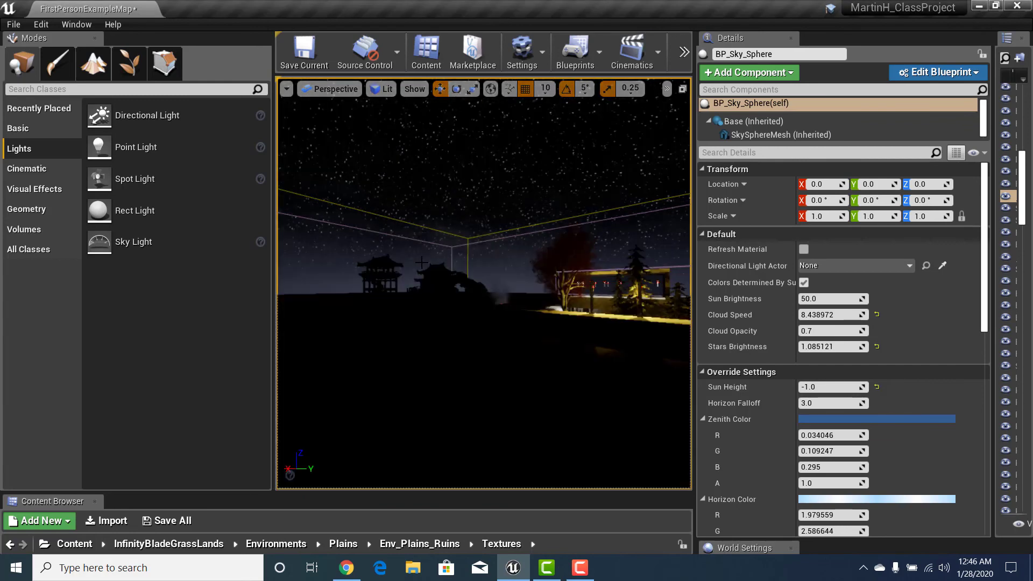
right_drag(484, 284, 576, 286)
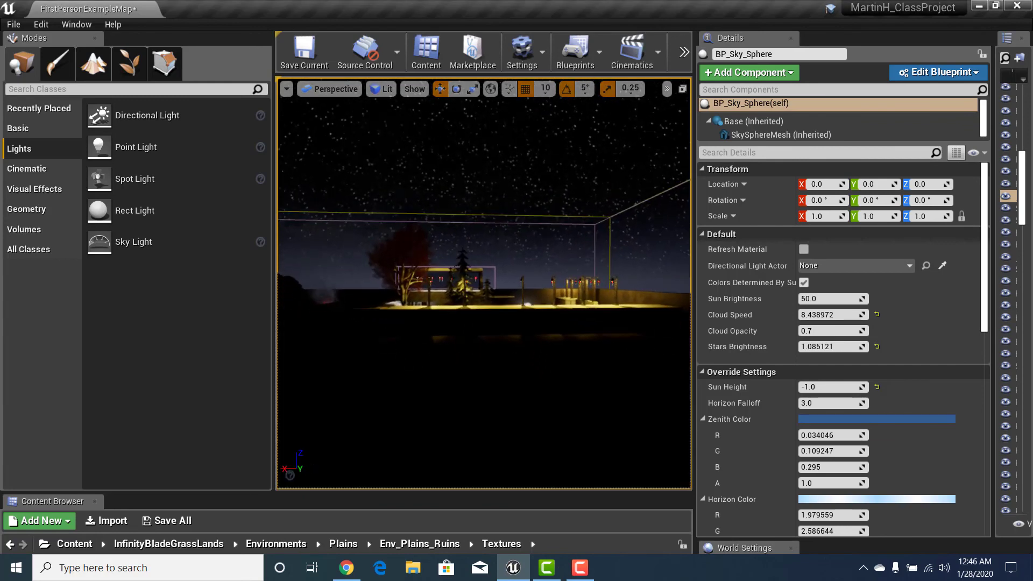